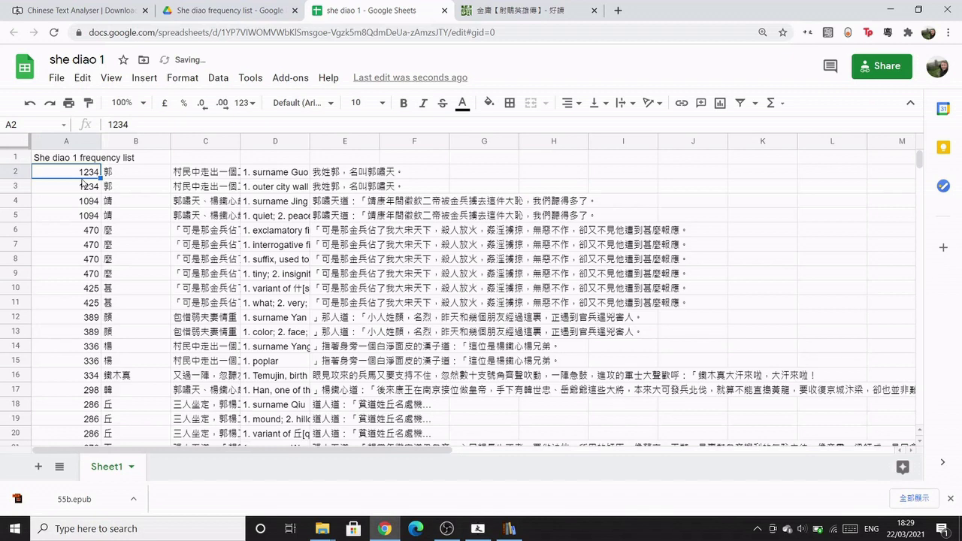
Add the English and Sentence column headers in row 1.
text(English)
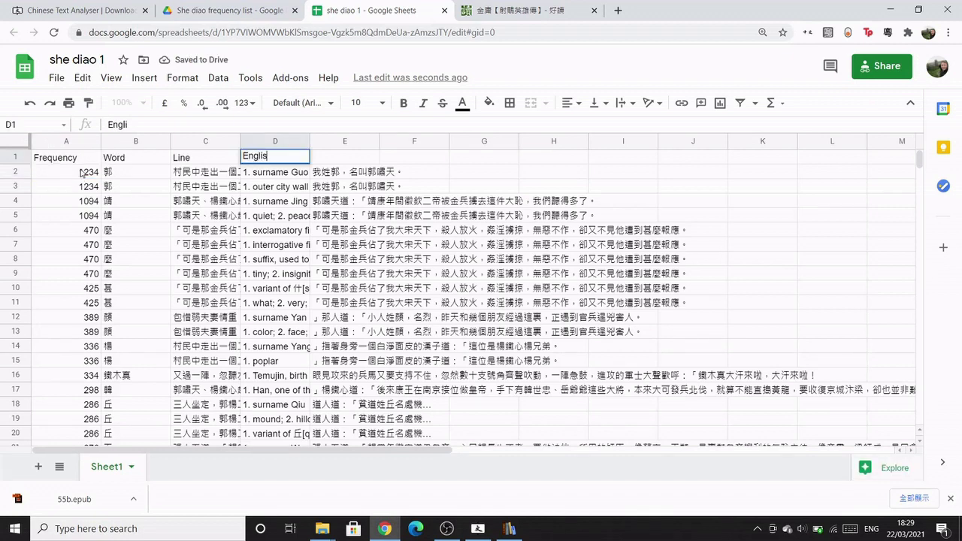
key(Return)
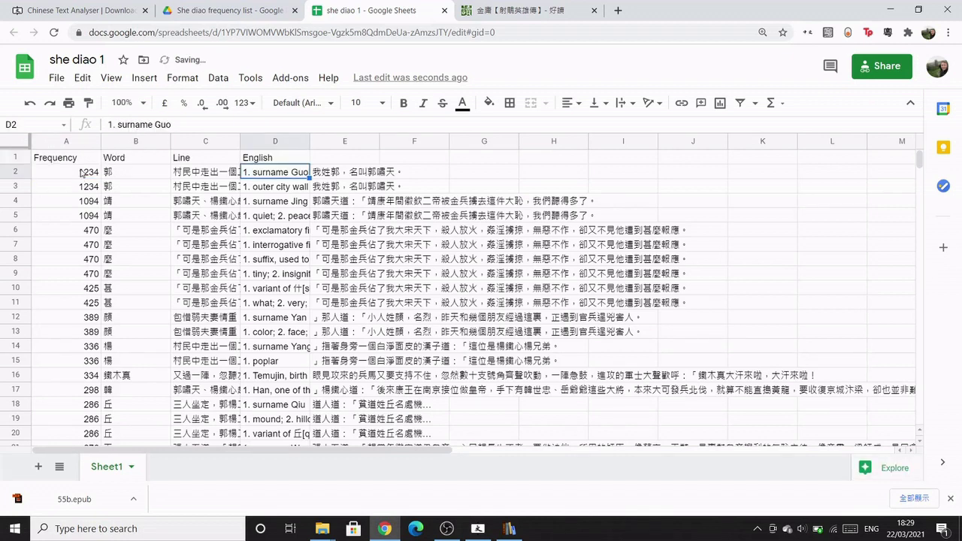
key(Up)
key(Right)
text(Se)
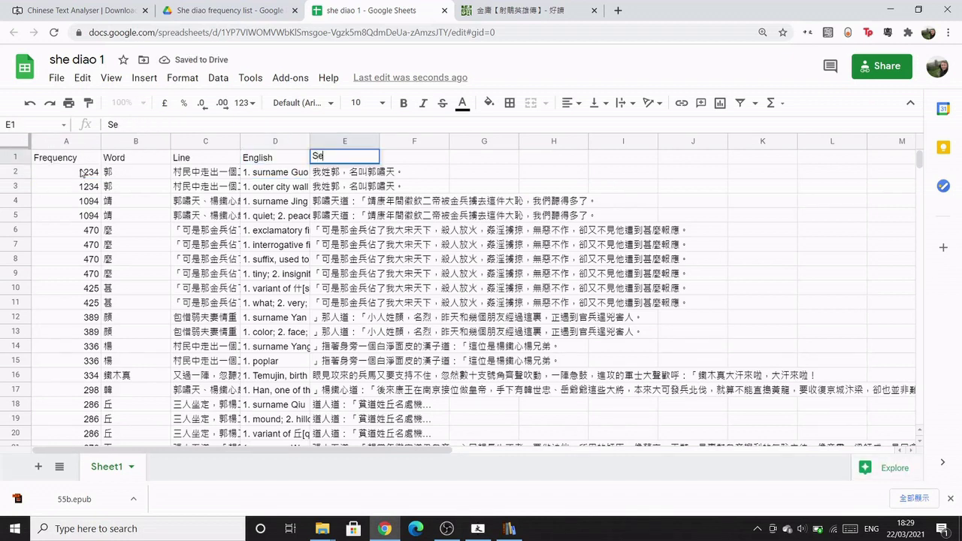
text(ntence)
key(Return)
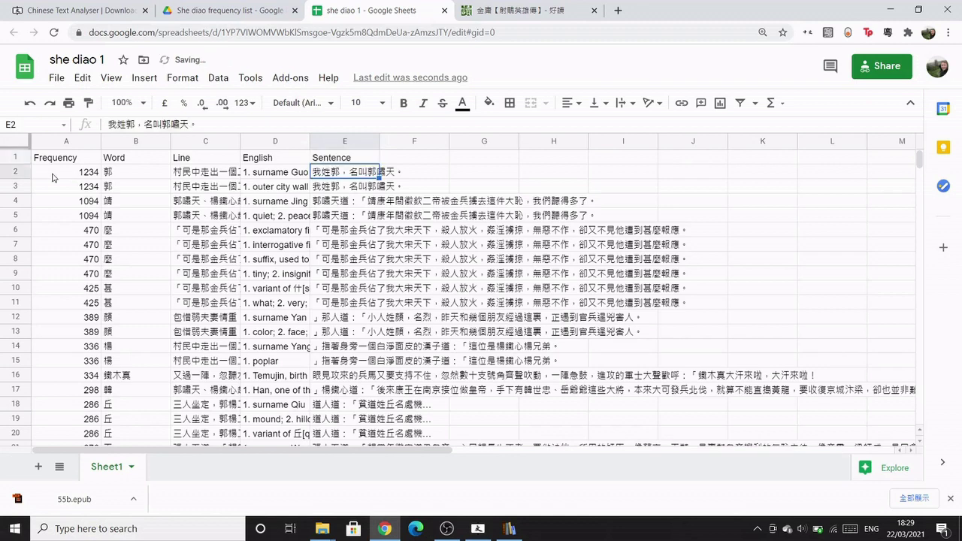
Compare the sentences in column E with the full passage in C6, then open the Download menu.
key(Down)
key(Down)
key(Down)
key(Down)
key(Down)
key(Down)
key(Down)
key(Down)
key(Down)
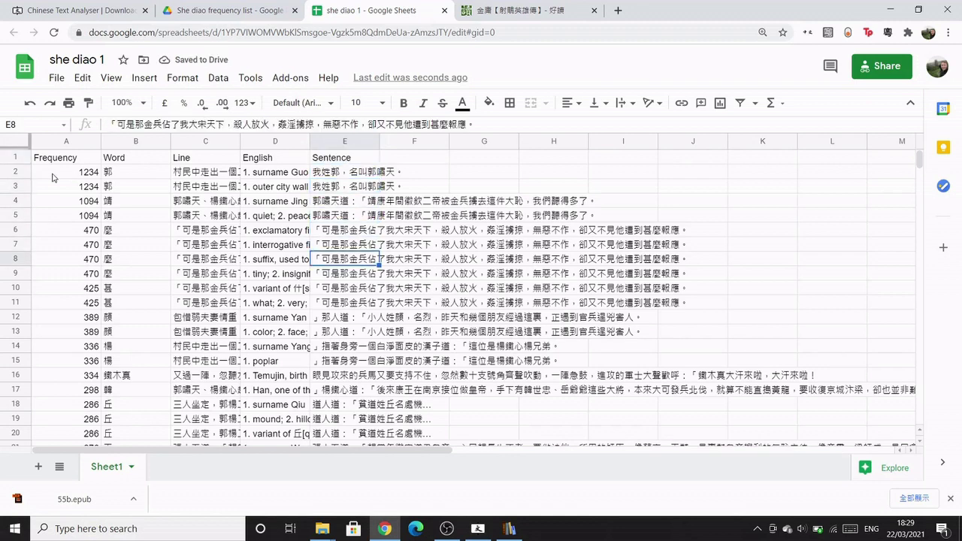
key(Down)
key(Down)
key(Down)
key(Down)
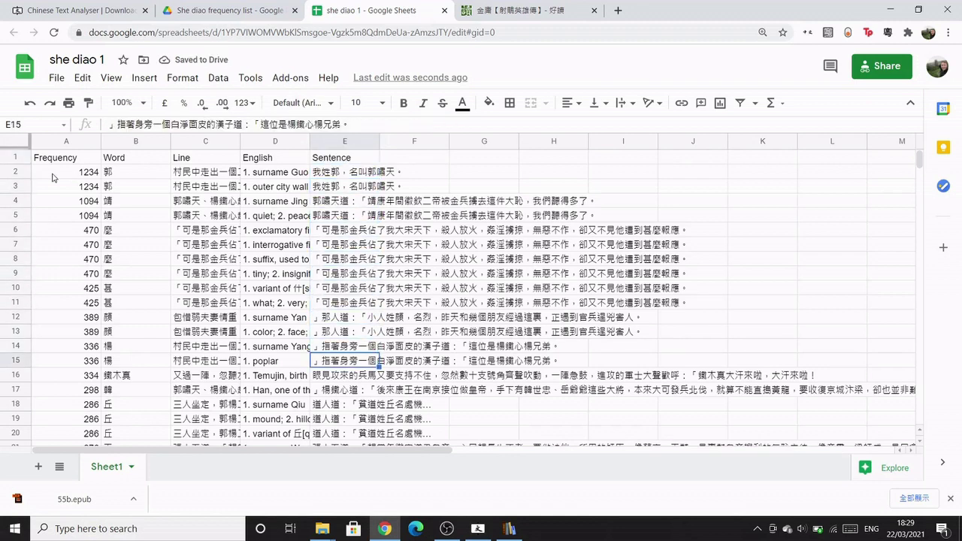
click(193, 174)
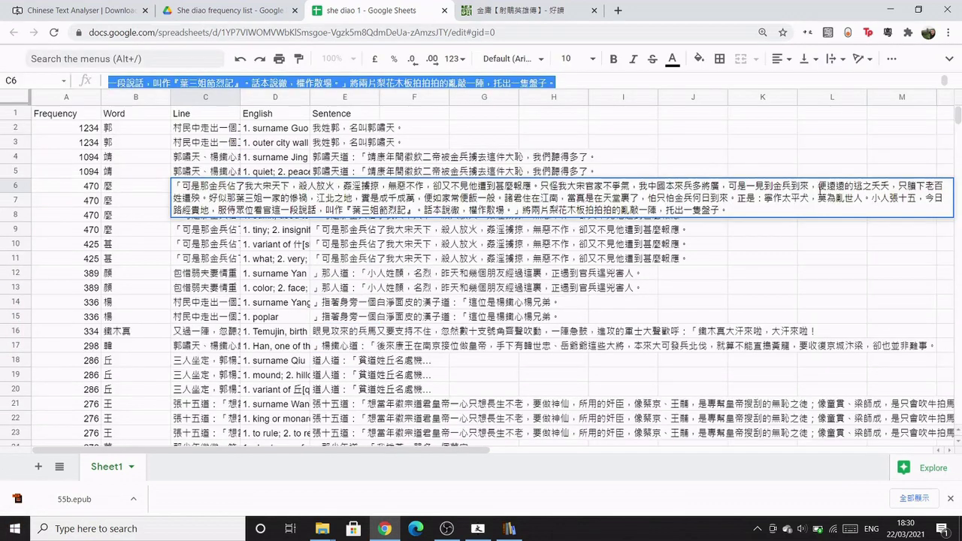
drag(737, 210, 158, 180)
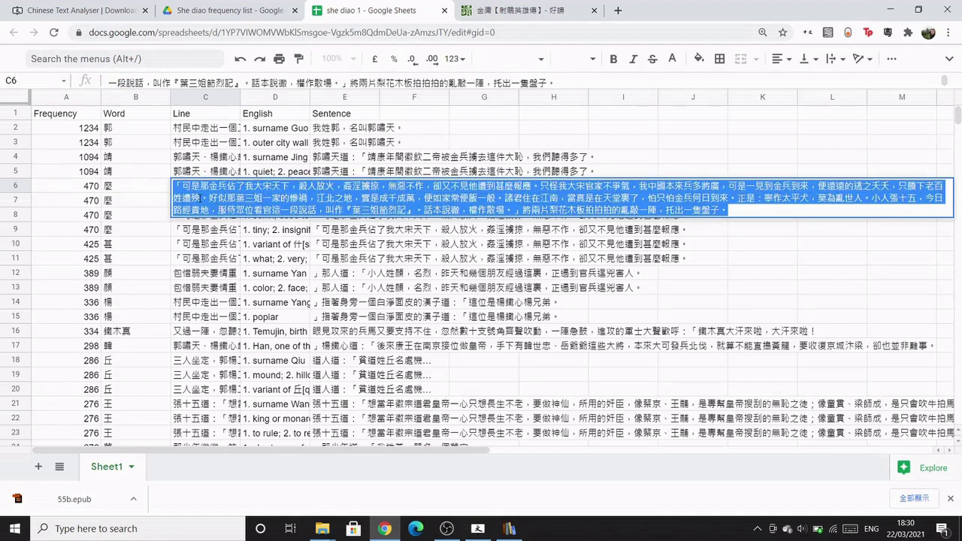
key(Escape)
key(Right)
key(Right)
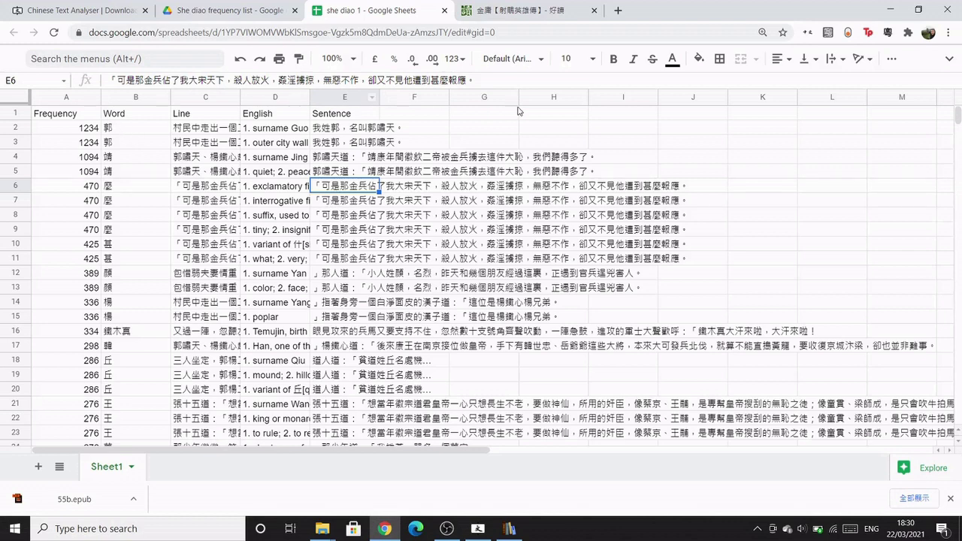
key(alt+f)
mouse_move(108, 259)
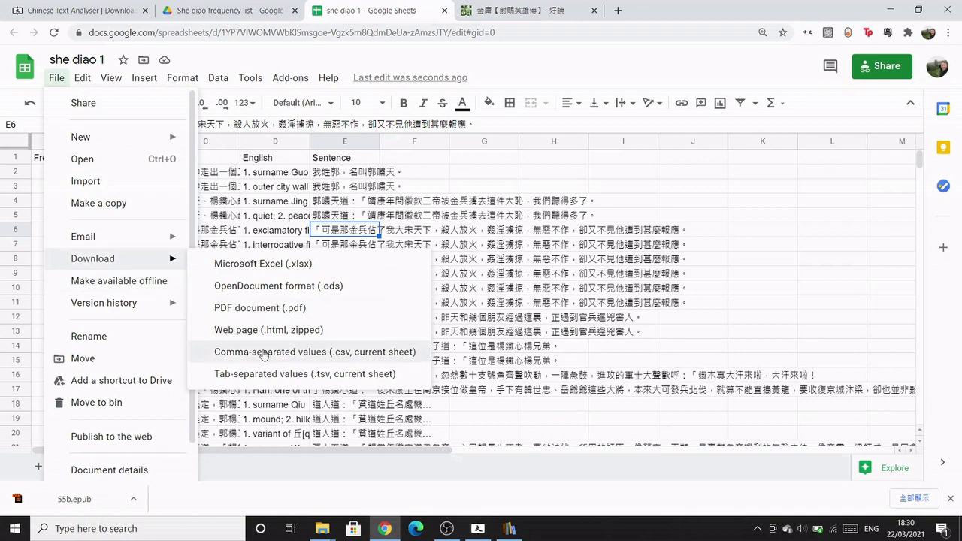
Save she diao 1 - Sheet1.csv, show it in Downloads, and open the Chuan Er text in the analyser.
click(351, 351)
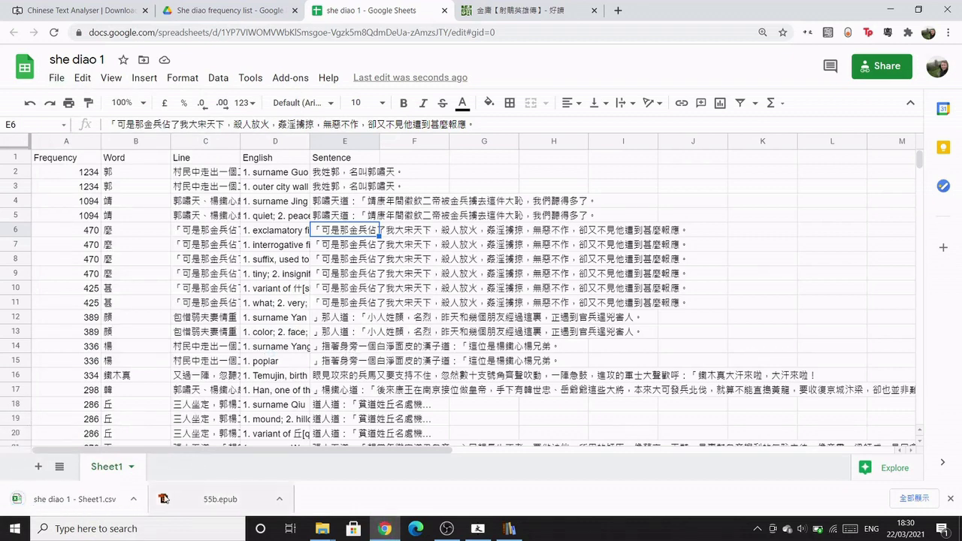
click(133, 499)
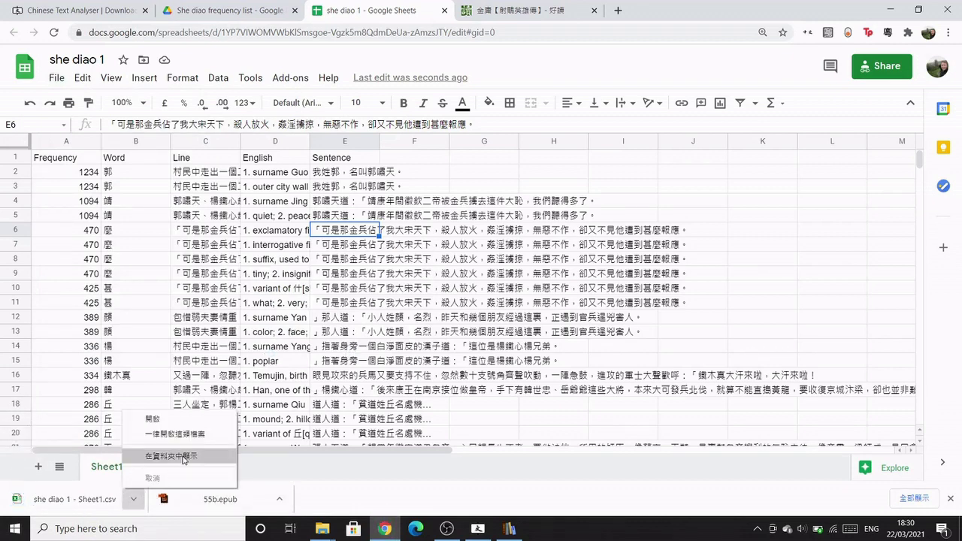
click(183, 457)
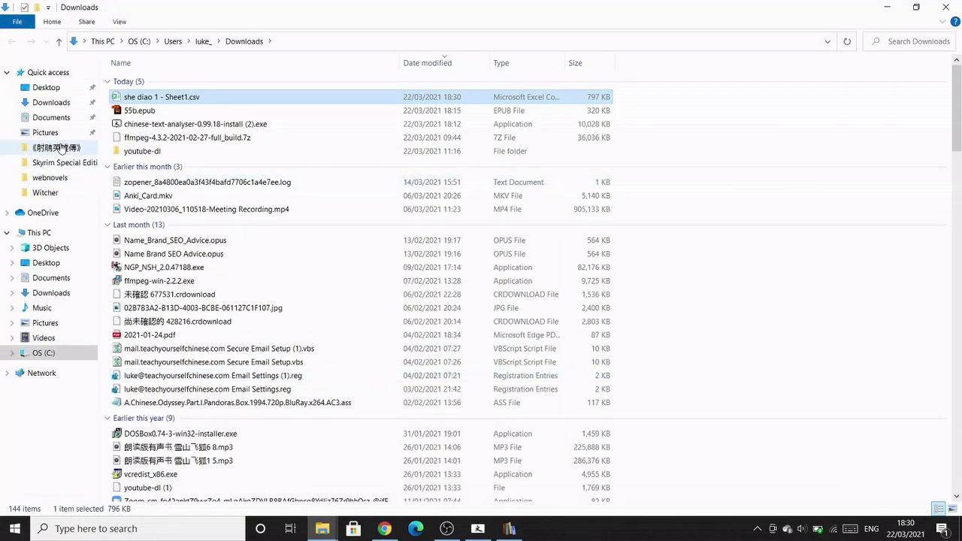
key(alt+Tab)
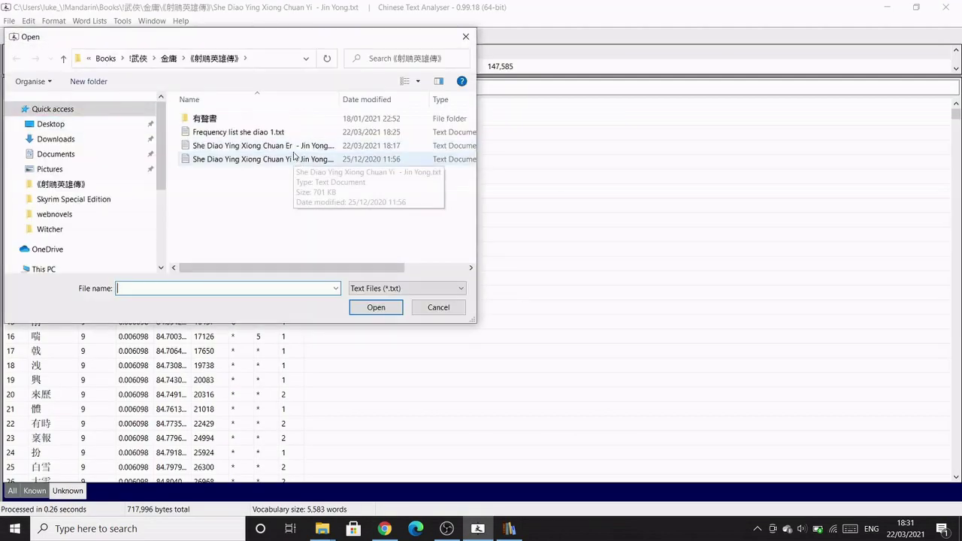
double_click(296, 148)
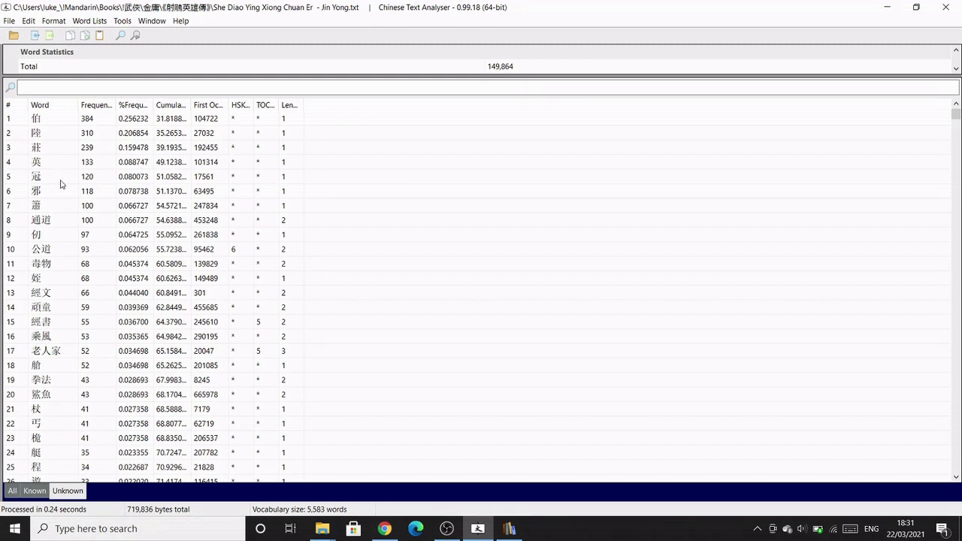
List all words, select the 郭 entry, then return to unknown words only.
click(12, 491)
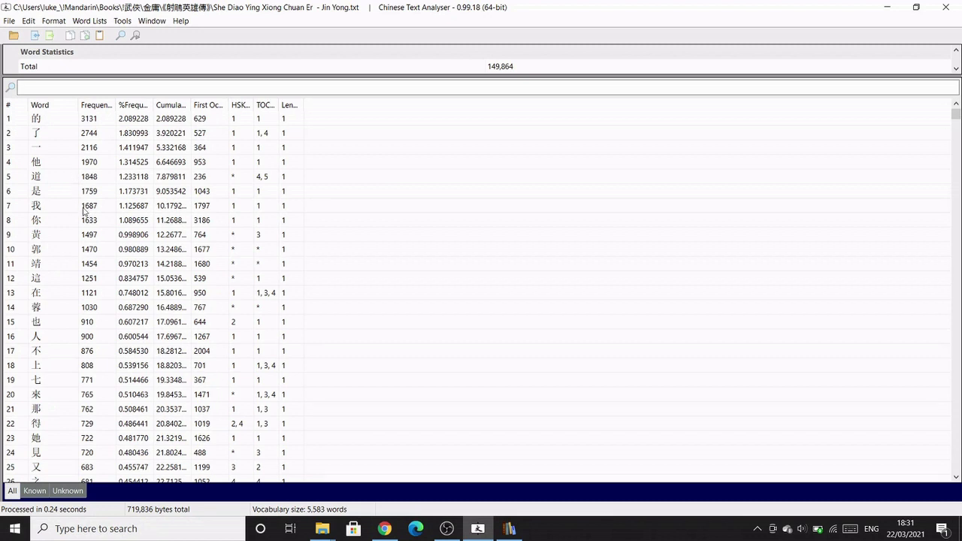
click(60, 250)
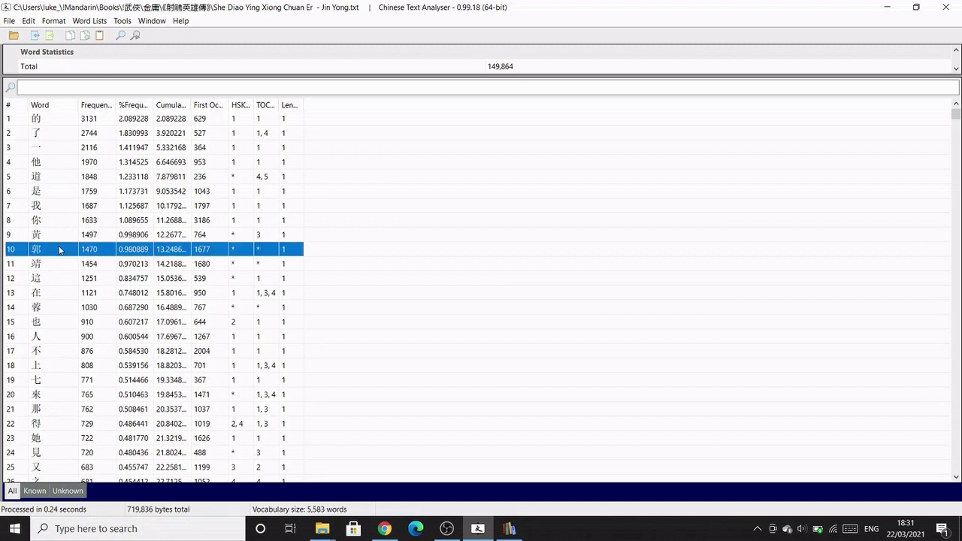
click(68, 490)
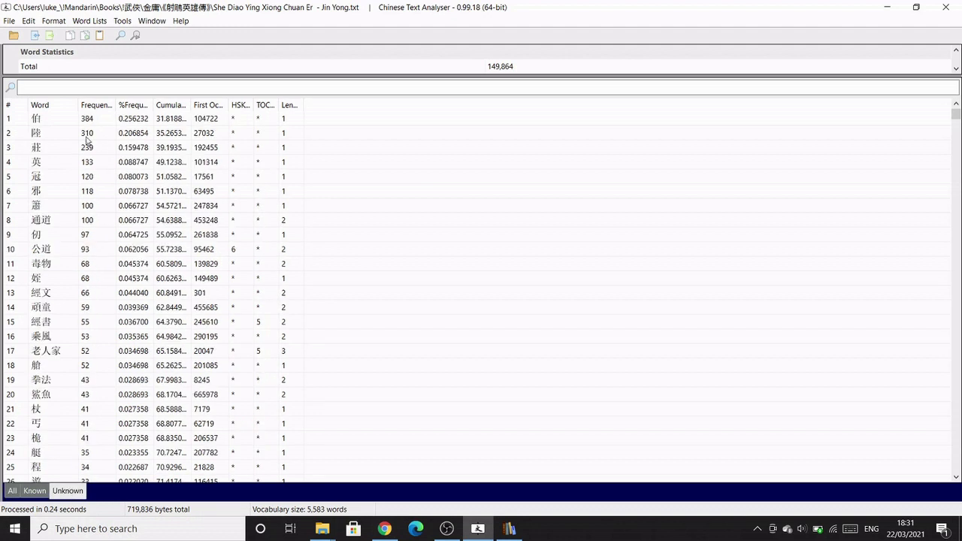
Export the unknown-word list to the clipboard and download the she diao 2 sheet as CSV.
click(9, 20)
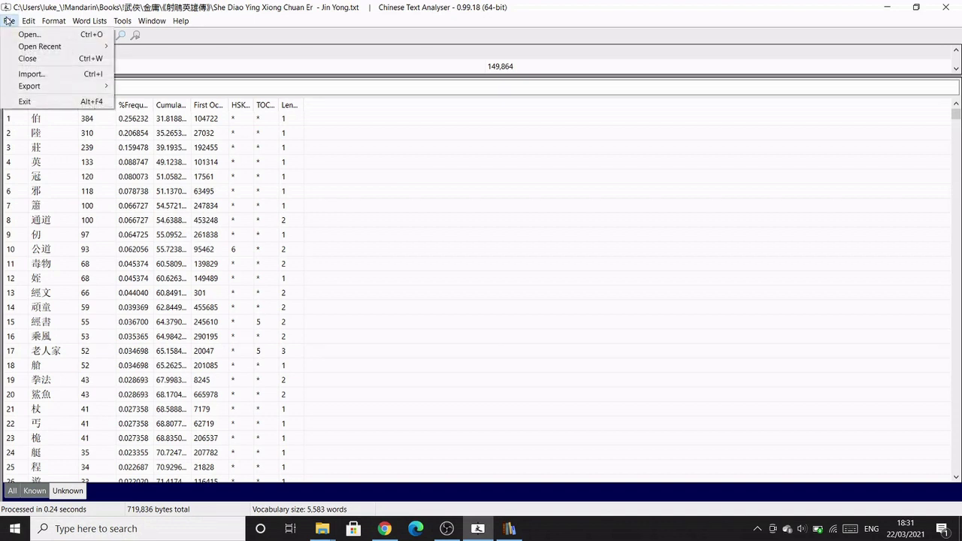
mouse_move(69, 86)
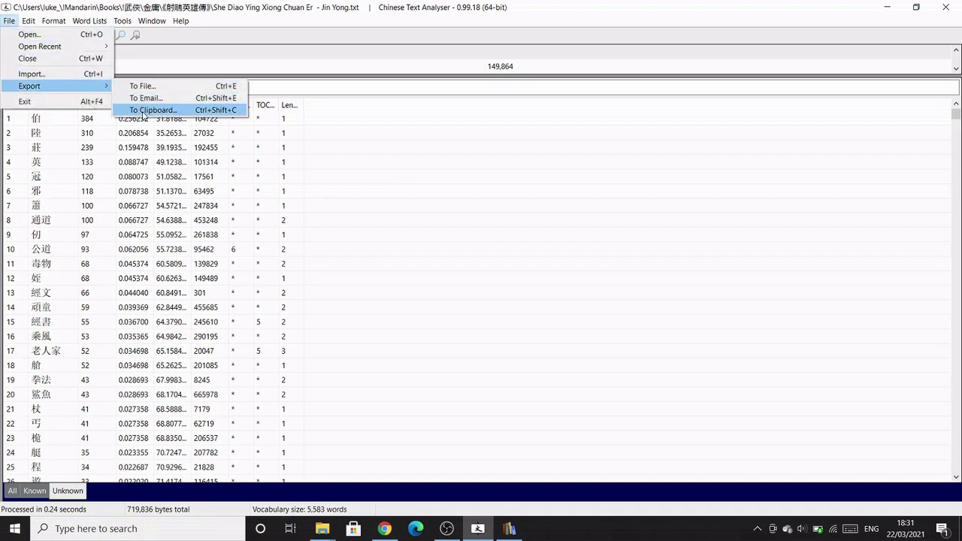
click(143, 112)
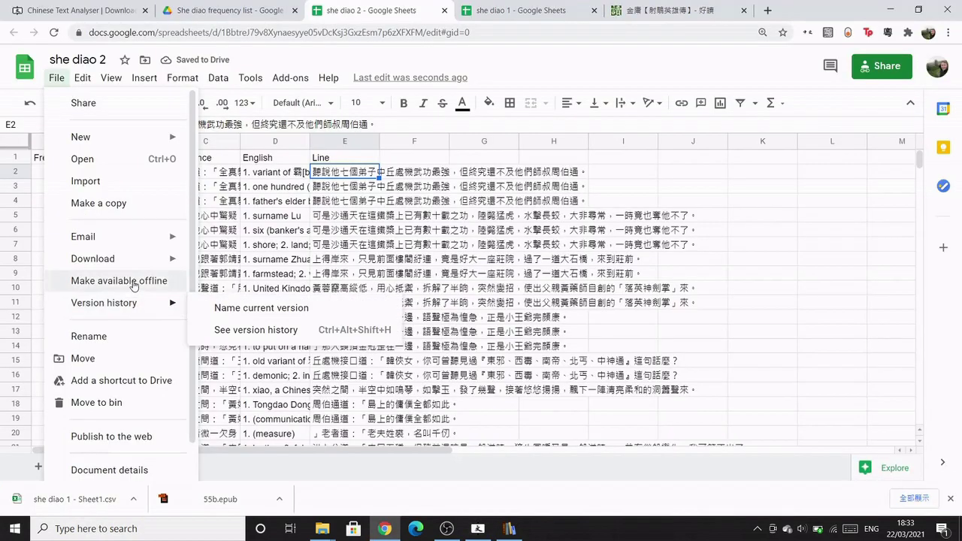
mouse_move(112, 258)
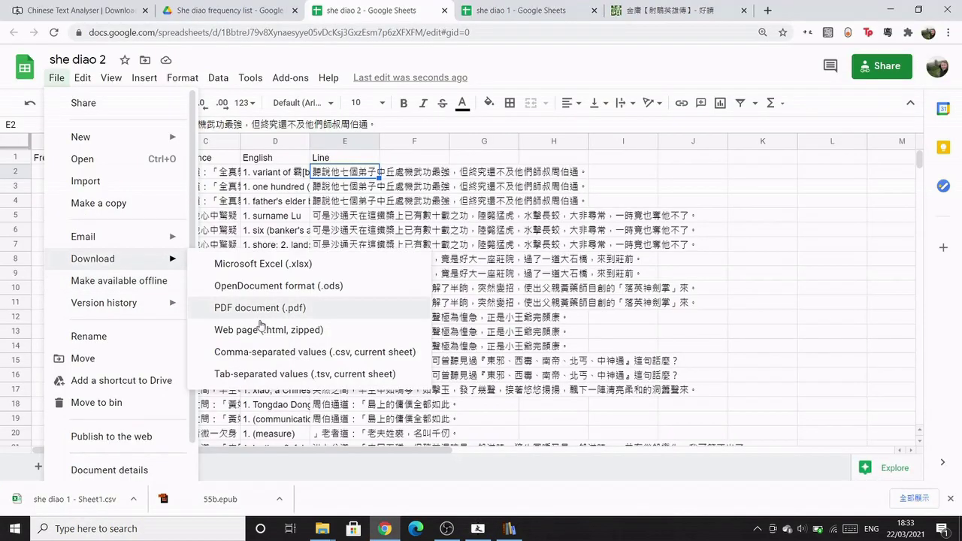
click(265, 351)
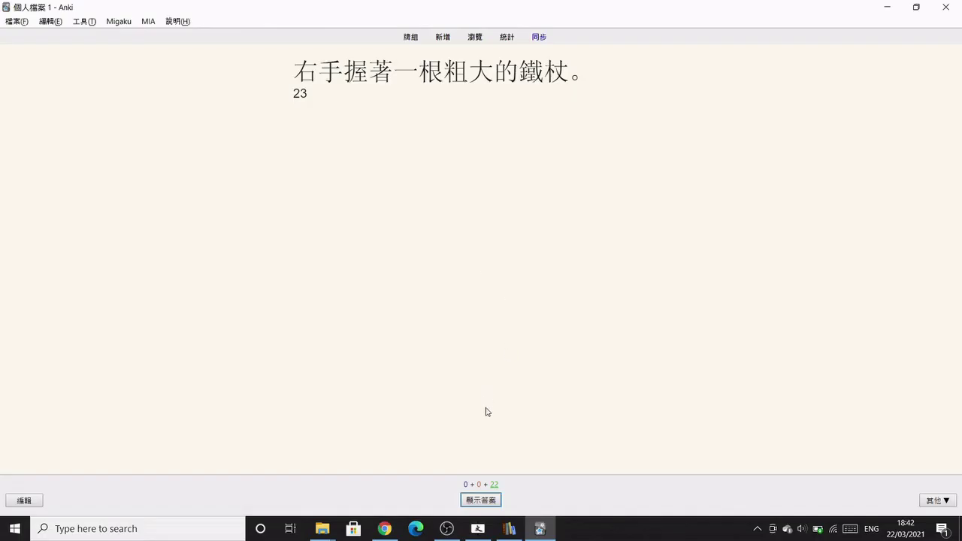
Reveal the answer, highlight 鐵杖 in the definition and sentence, and return to the deck list.
key(space)
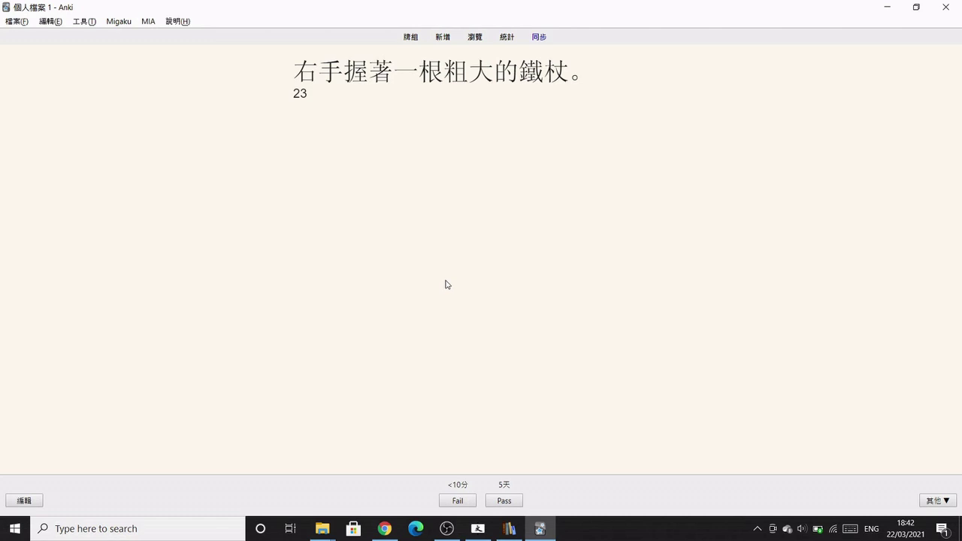
drag(300, 72, 446, 73)
click(453, 121)
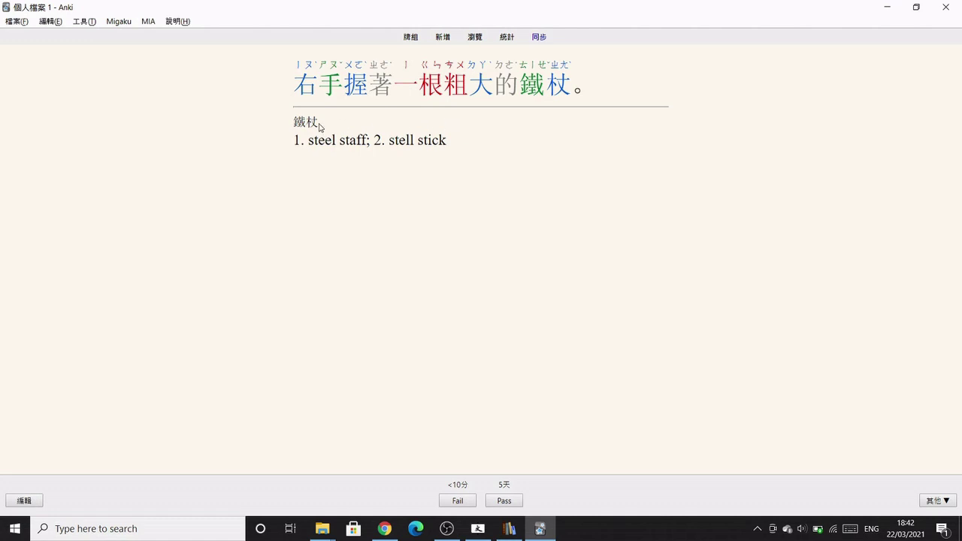
drag(294, 122, 318, 122)
drag(520, 84, 577, 89)
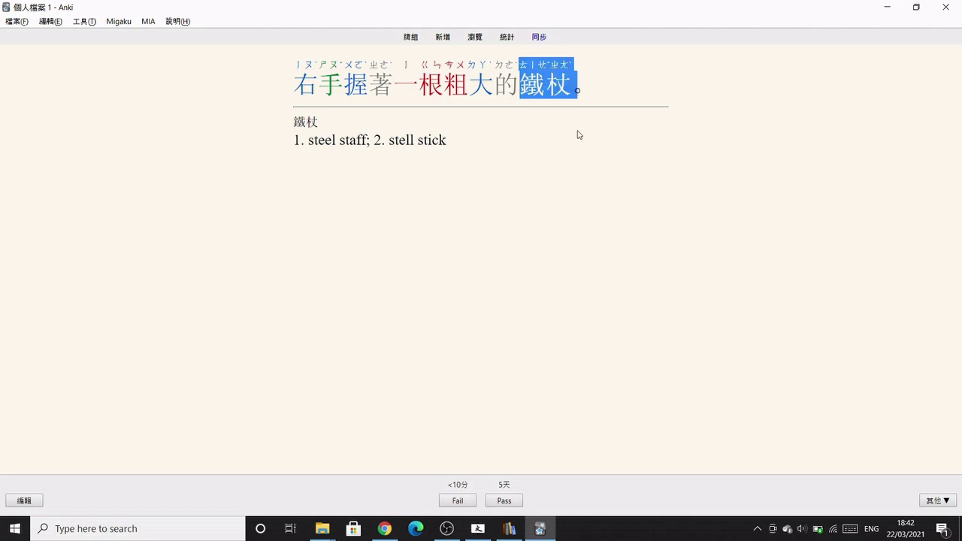
drag(578, 135, 589, 142)
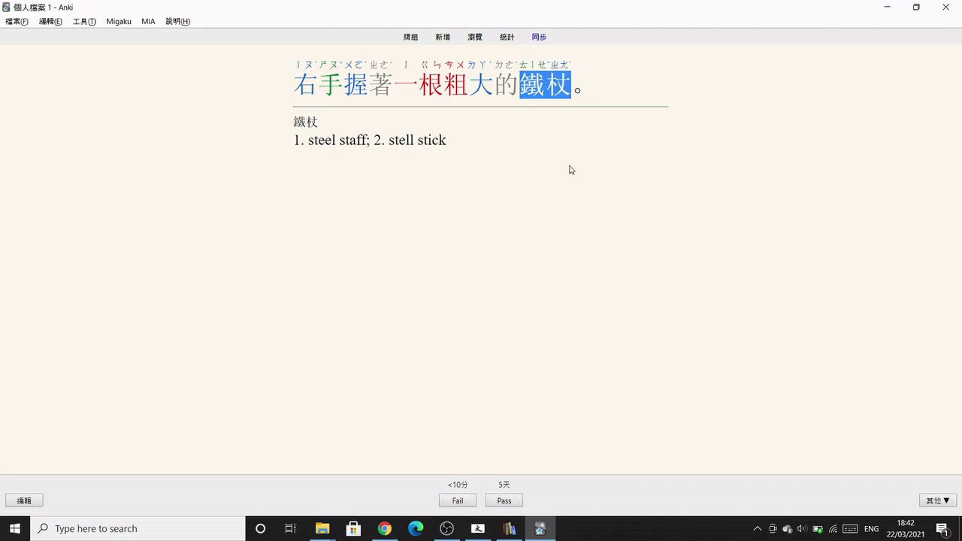
key(d)
click(84, 21)
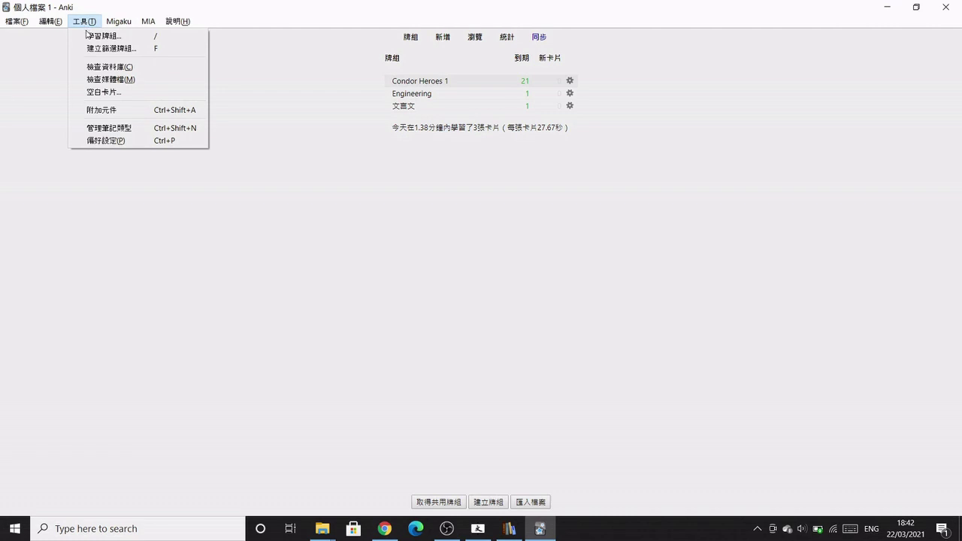
Open the Migaku Chinese (TW) fields list, cancel an Add, and select the Frequency field.
click(115, 127)
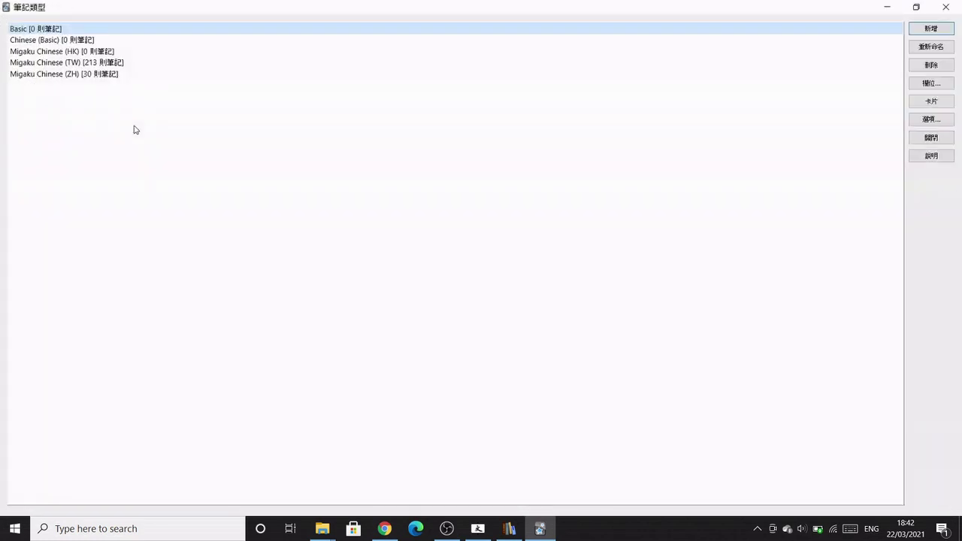
click(120, 65)
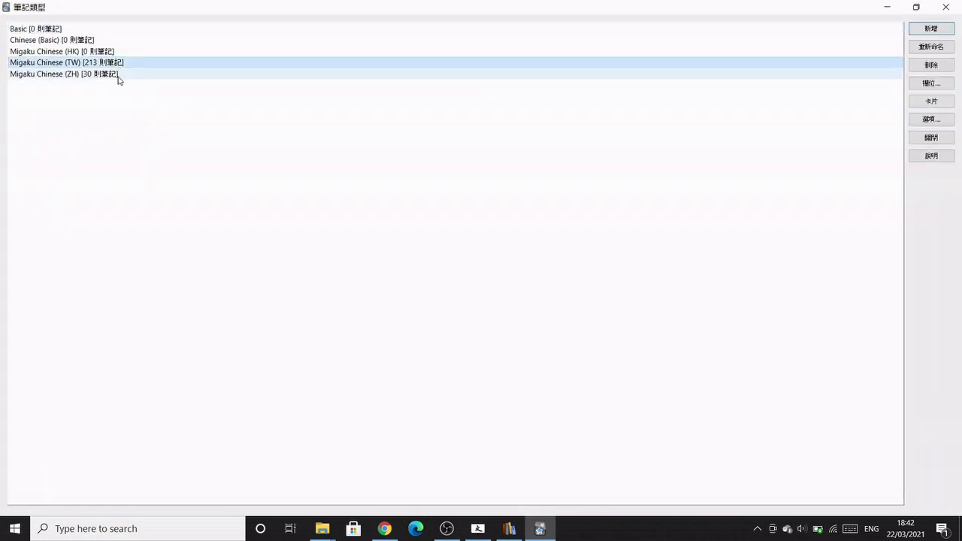
click(118, 75)
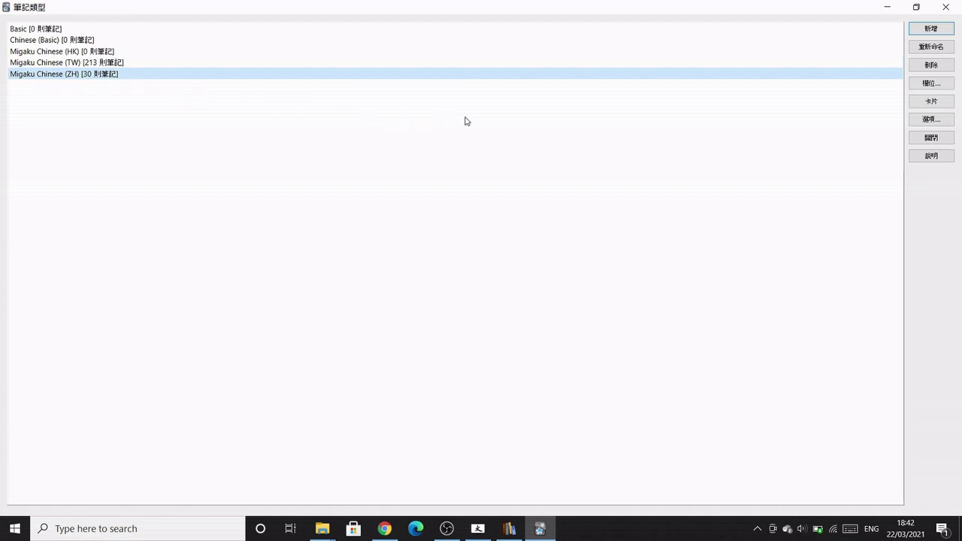
click(545, 64)
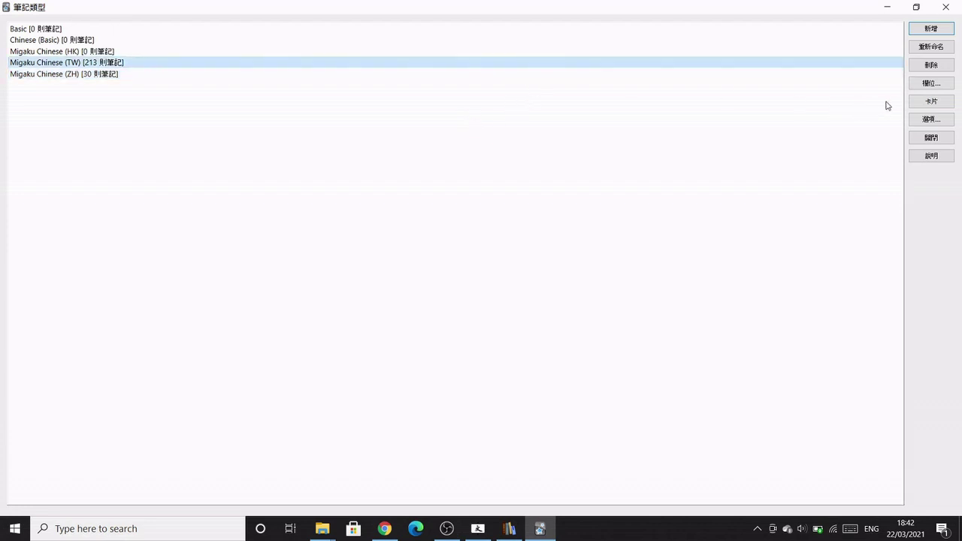
click(941, 88)
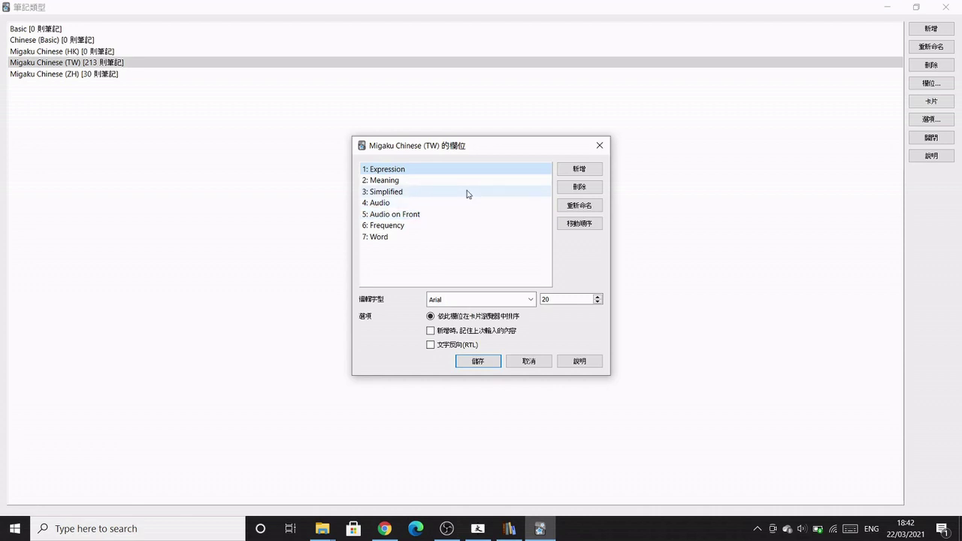
click(597, 171)
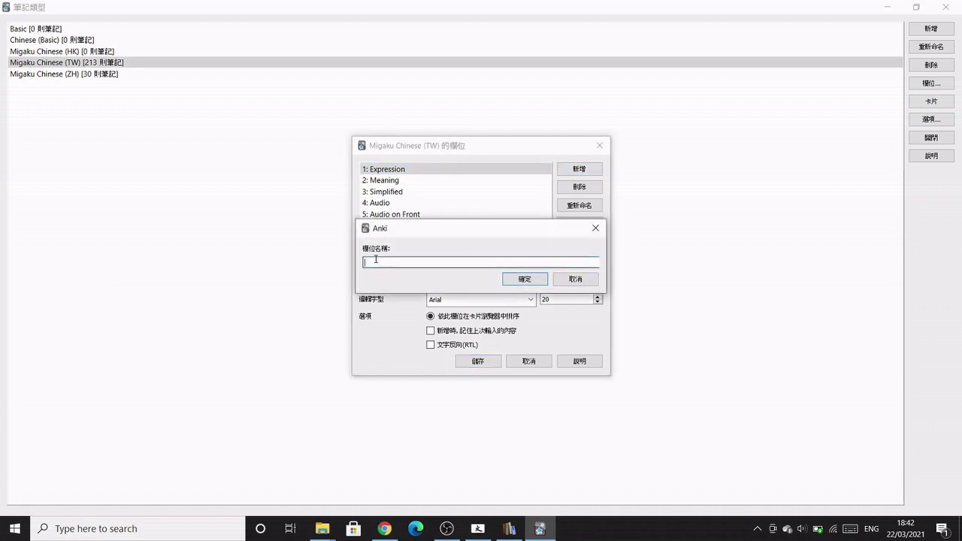
click(576, 279)
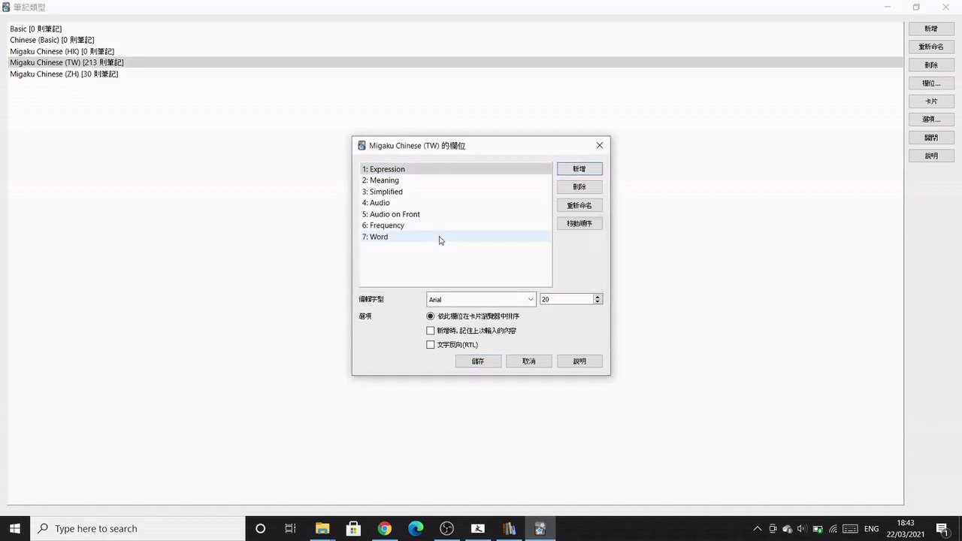
click(402, 225)
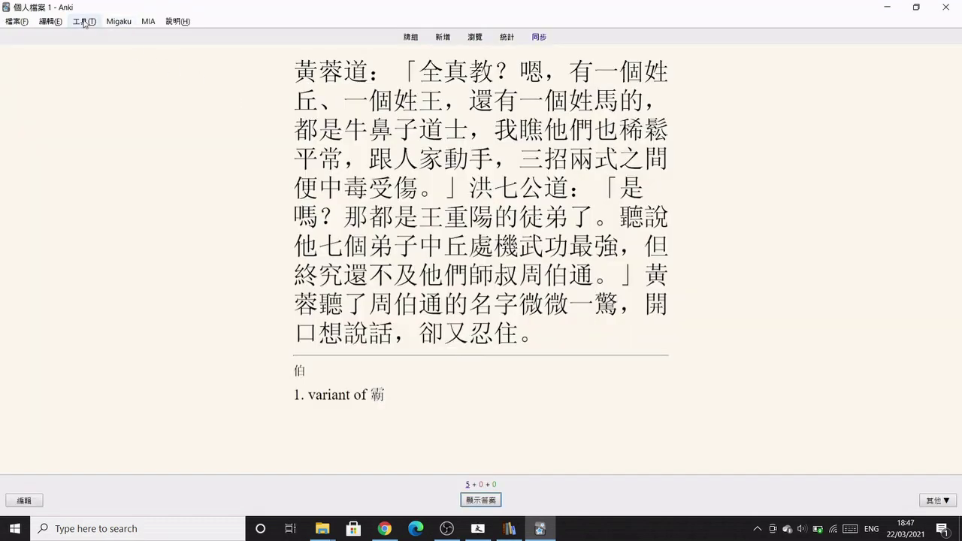
Open the Migaku Chinese (TW) card templates and inspect the (Frequency) placeholder on the front.
click(84, 21)
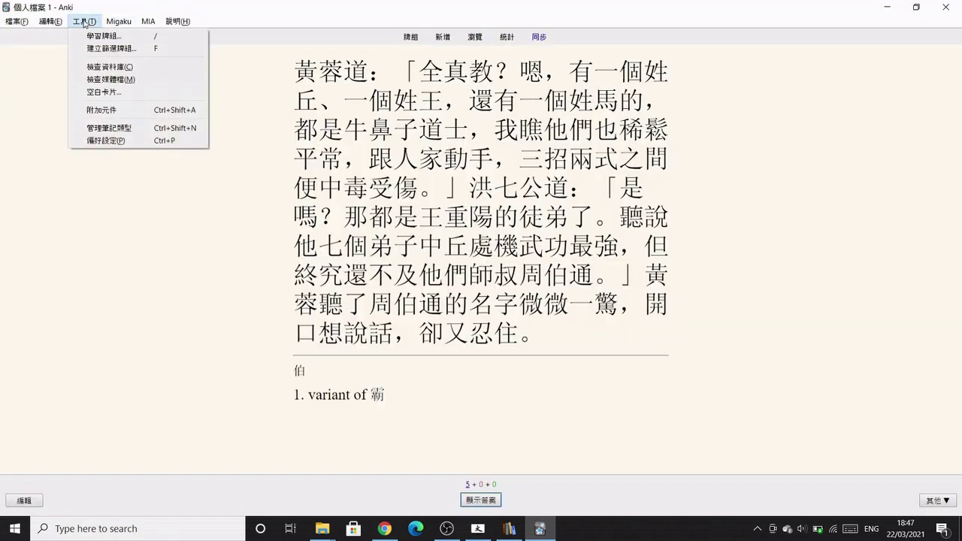
click(154, 127)
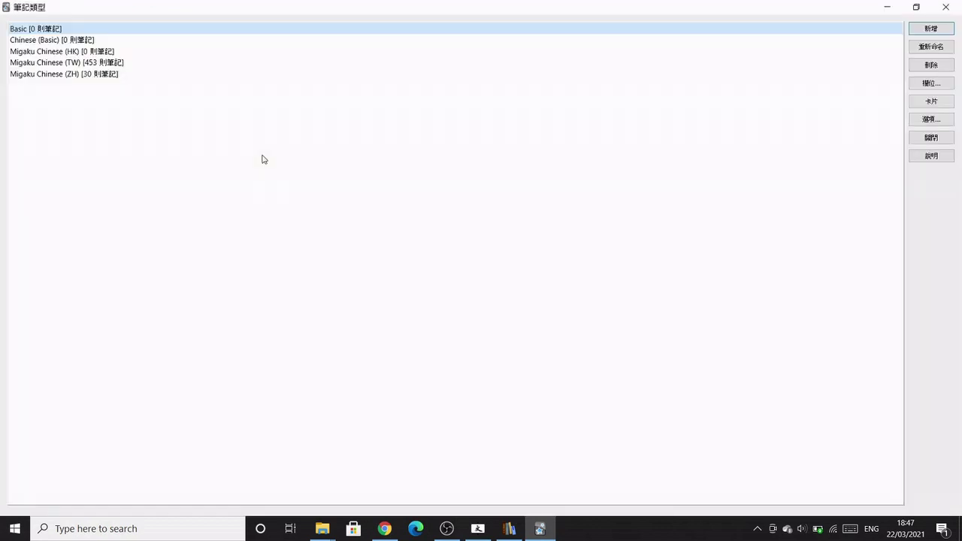
click(167, 65)
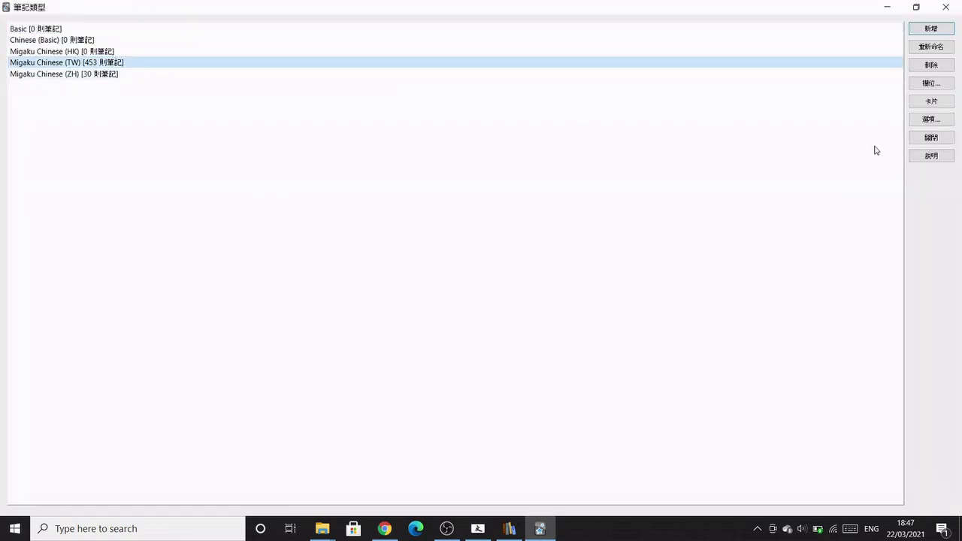
click(934, 102)
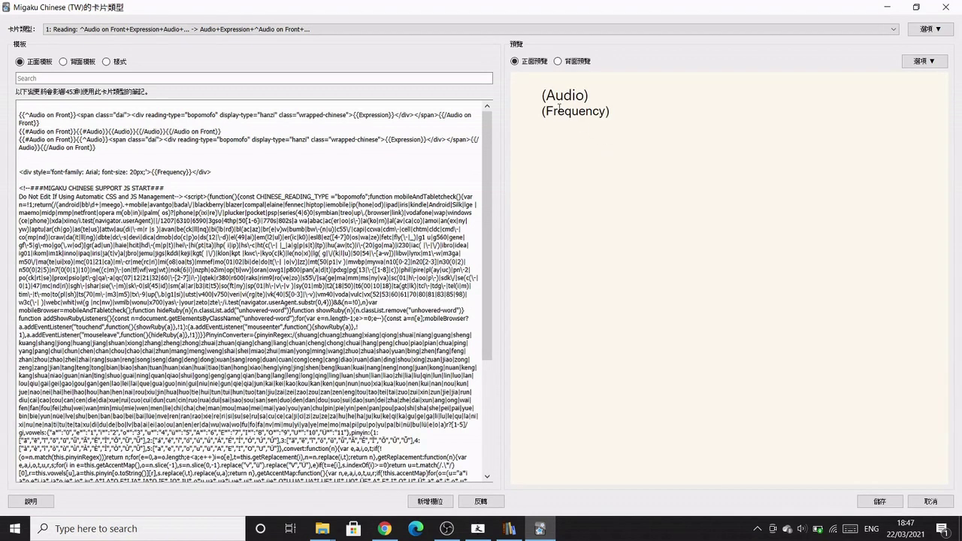
drag(599, 111, 545, 111)
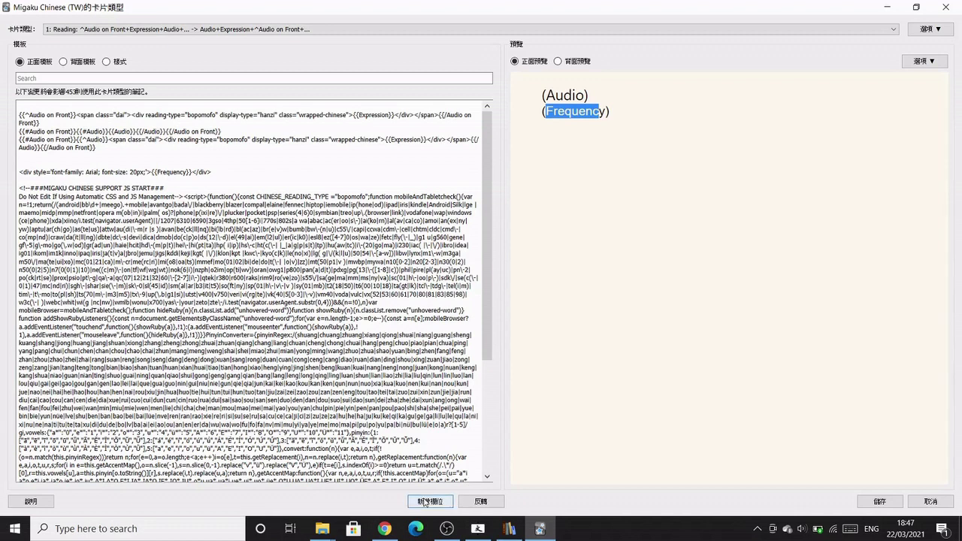
click(428, 501)
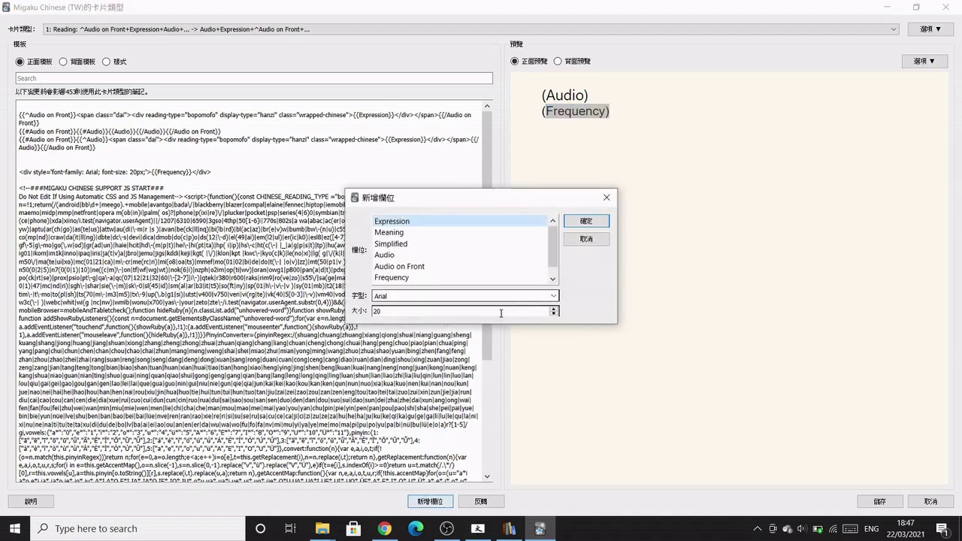
key(Escape)
drag(540, 112, 610, 113)
click(558, 62)
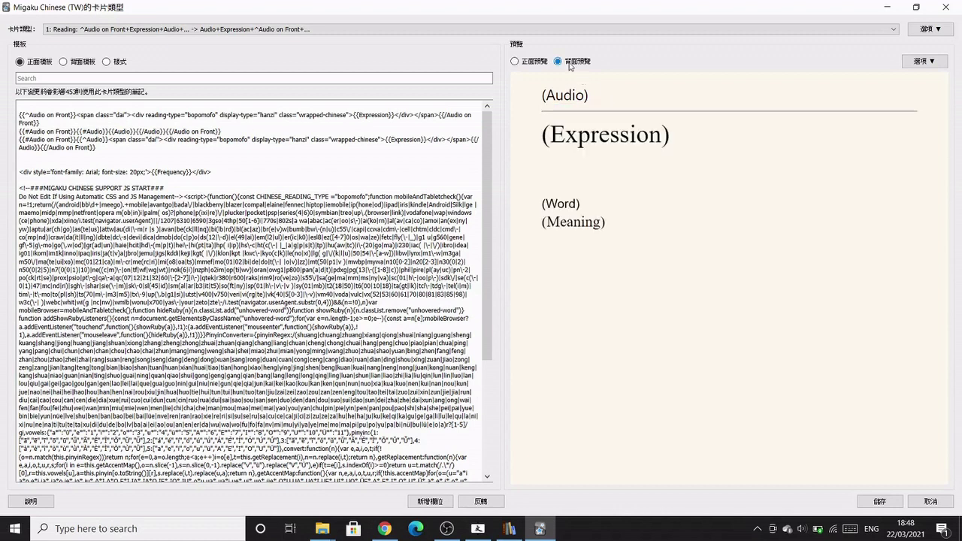
Insert the Word field into the back of the card template.
drag(543, 204, 606, 205)
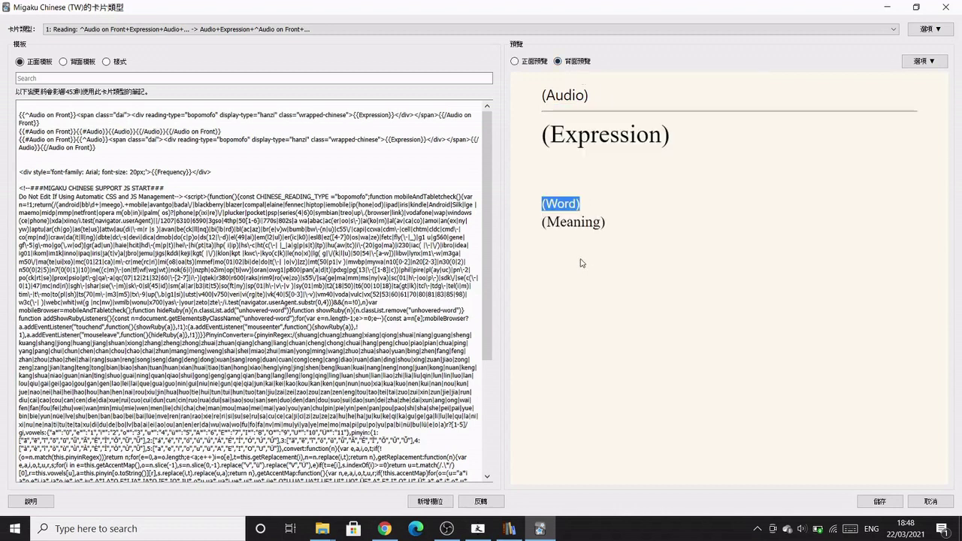
click(430, 501)
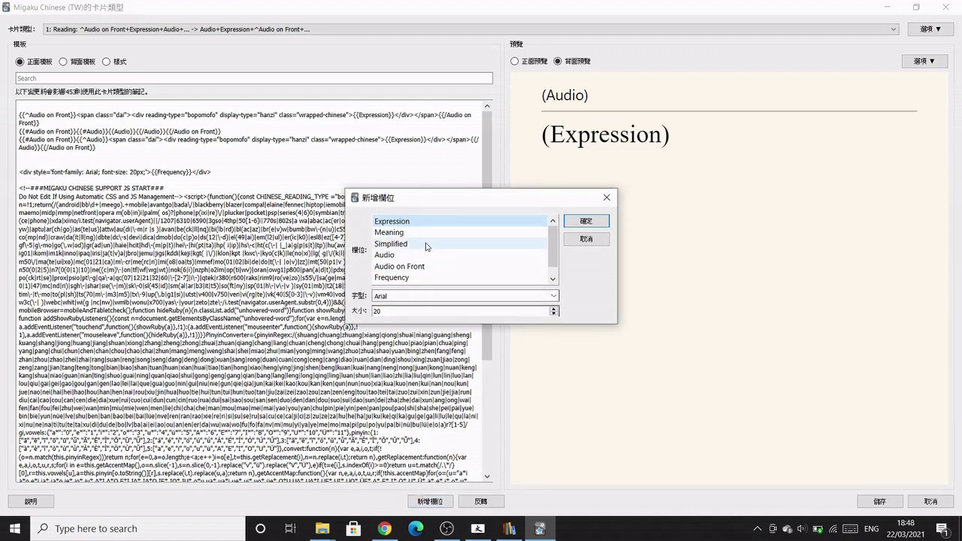
scroll(427, 243, down, 1)
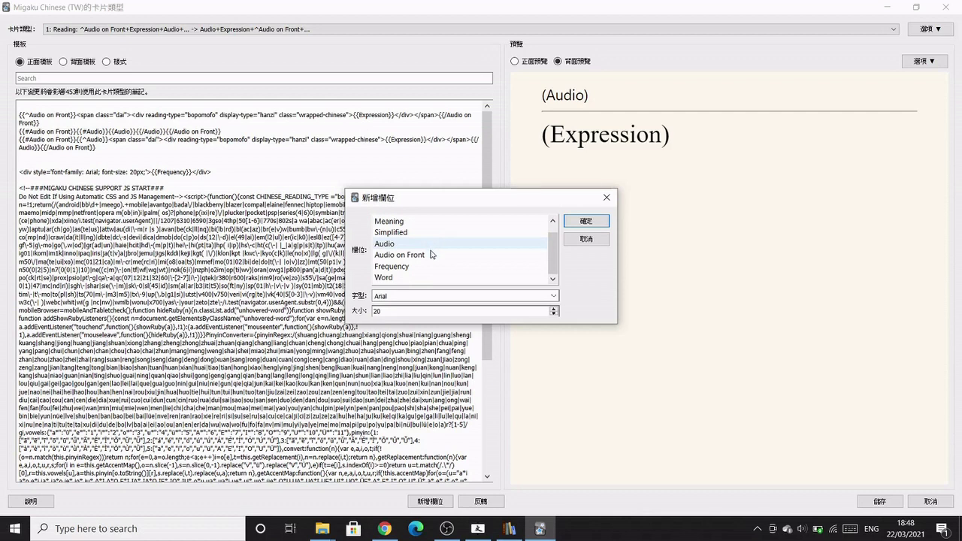
click(433, 279)
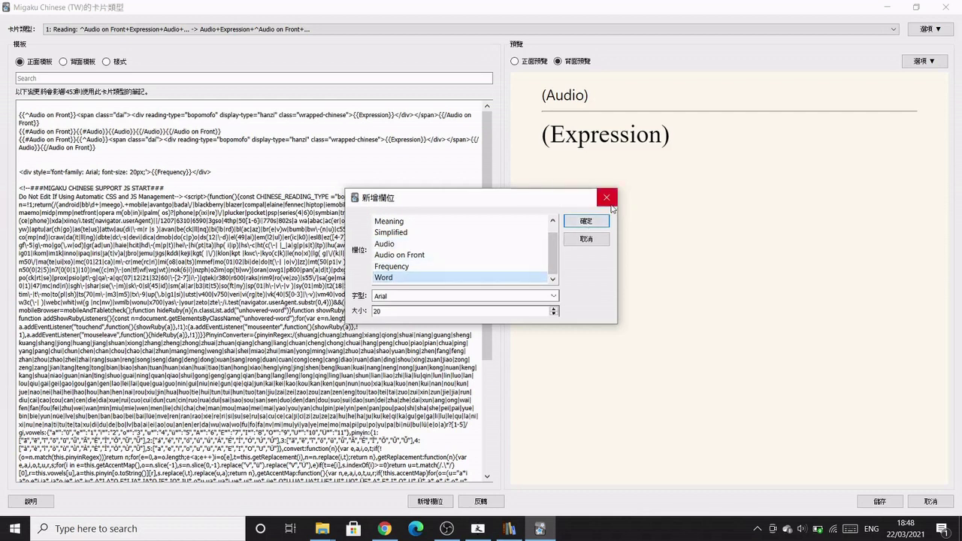
click(587, 221)
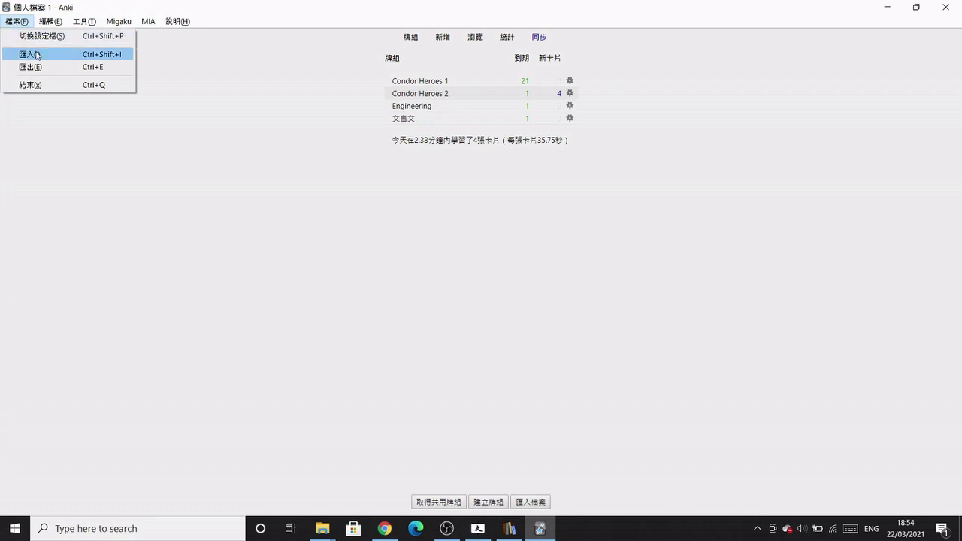
click(35, 54)
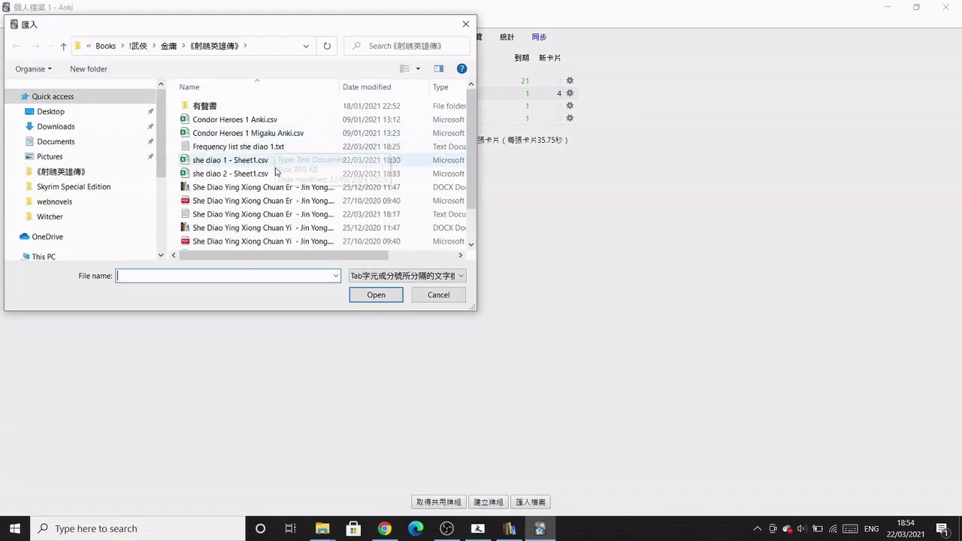
Load she diao 2 - Sheet1.csv for import and check the spreadsheet's columns.
double_click(275, 174)
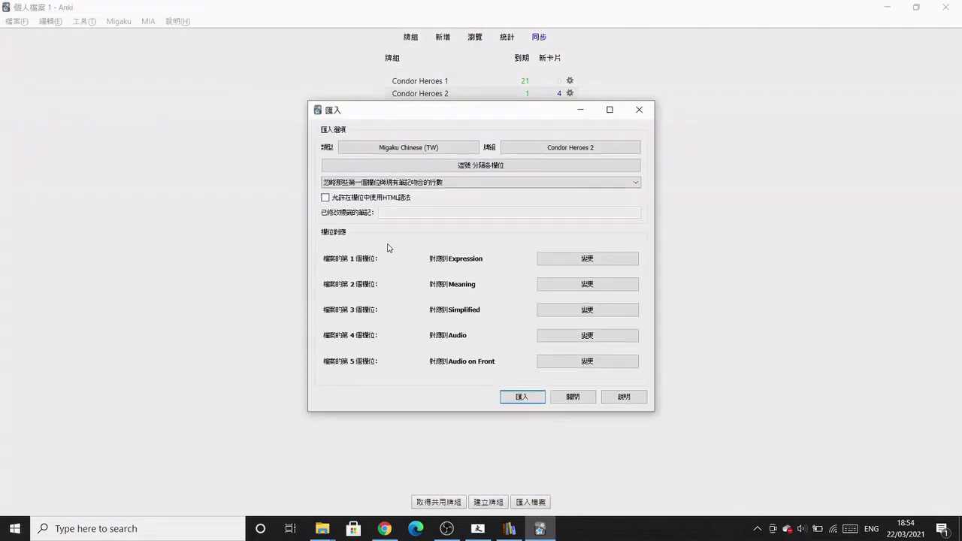
key(alt+Tab)
key(alt+Tab)
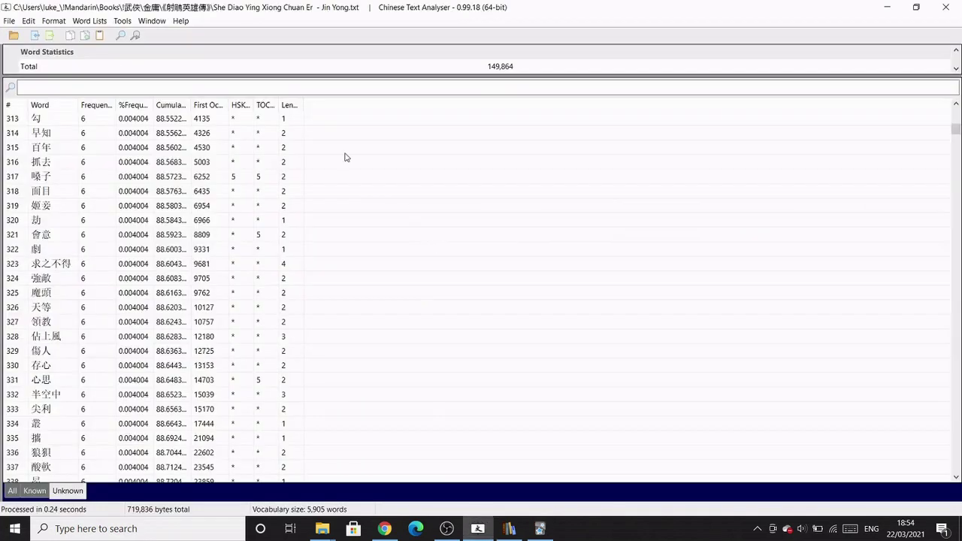
key(alt+Tab)
key(Tab)
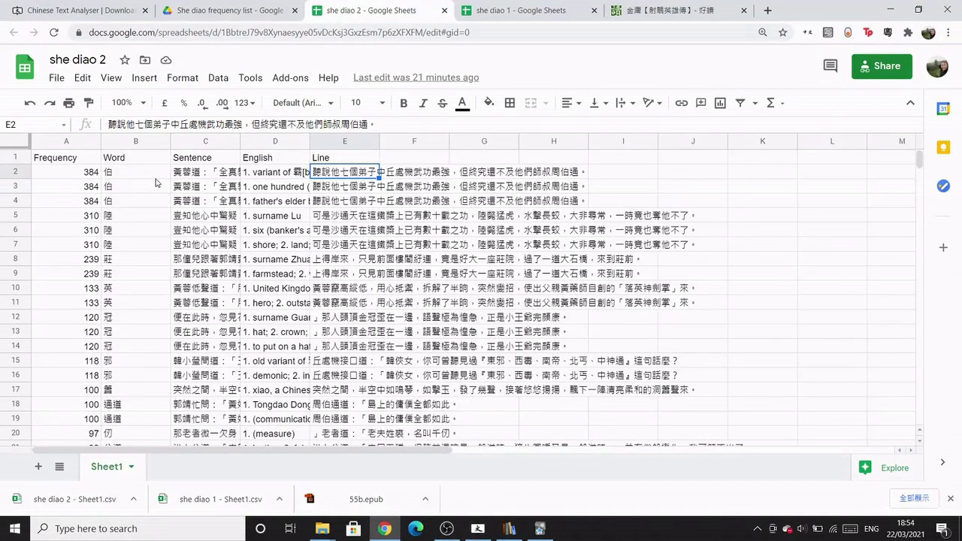
key(alt+Tab)
key(alt+Tab)
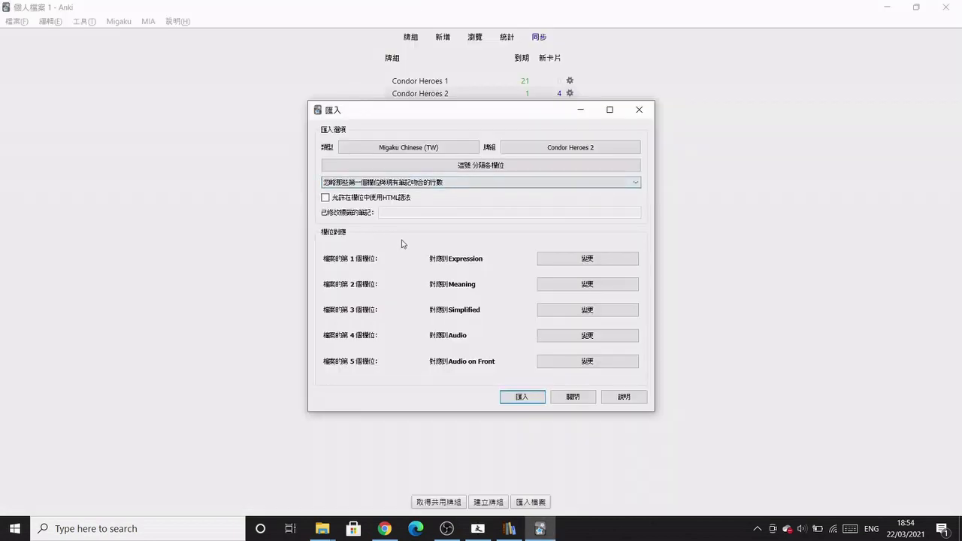
Map columns 1–5 to Frequency, Word, Ignore, Meaning and Expression.
click(549, 258)
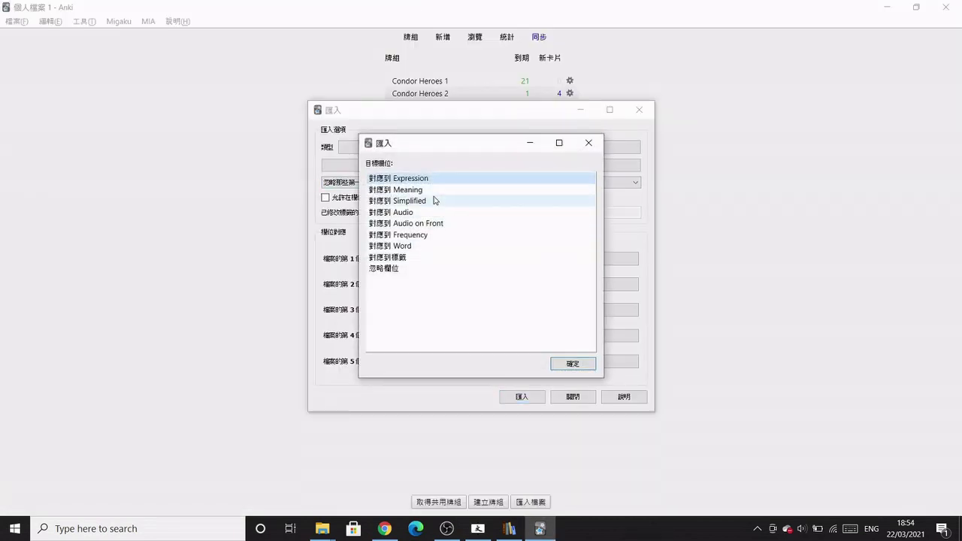
double_click(431, 235)
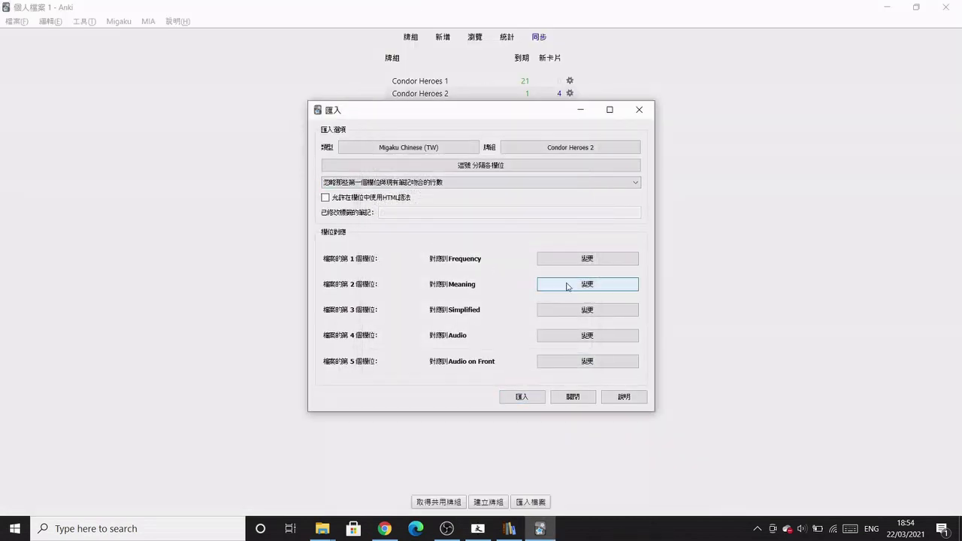
click(569, 286)
double_click(464, 246)
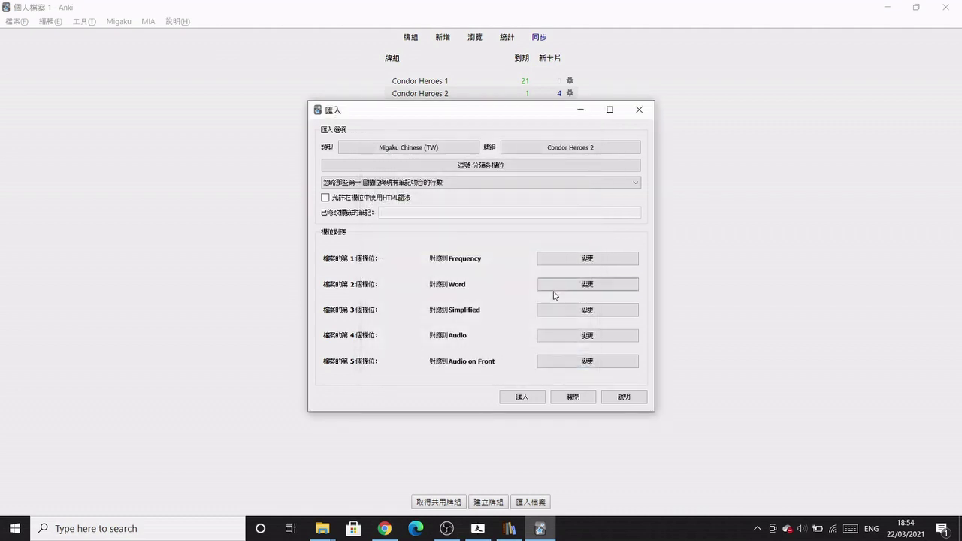
click(561, 308)
double_click(425, 269)
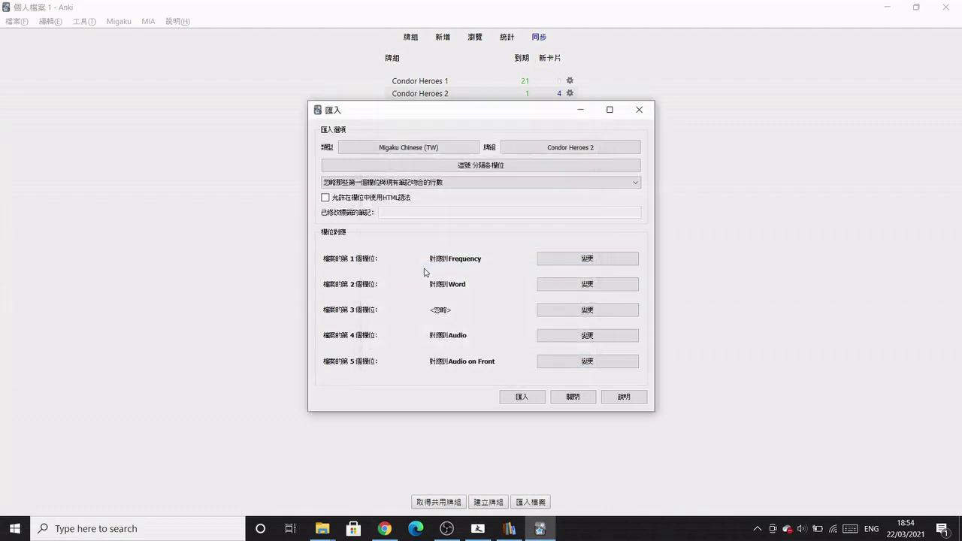
key(alt+Tab)
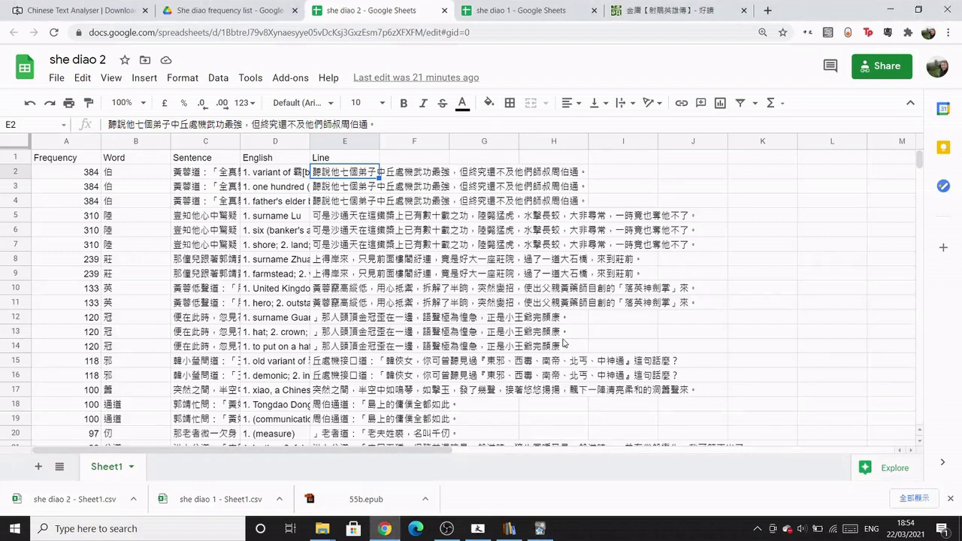
key(alt+Tab)
click(564, 335)
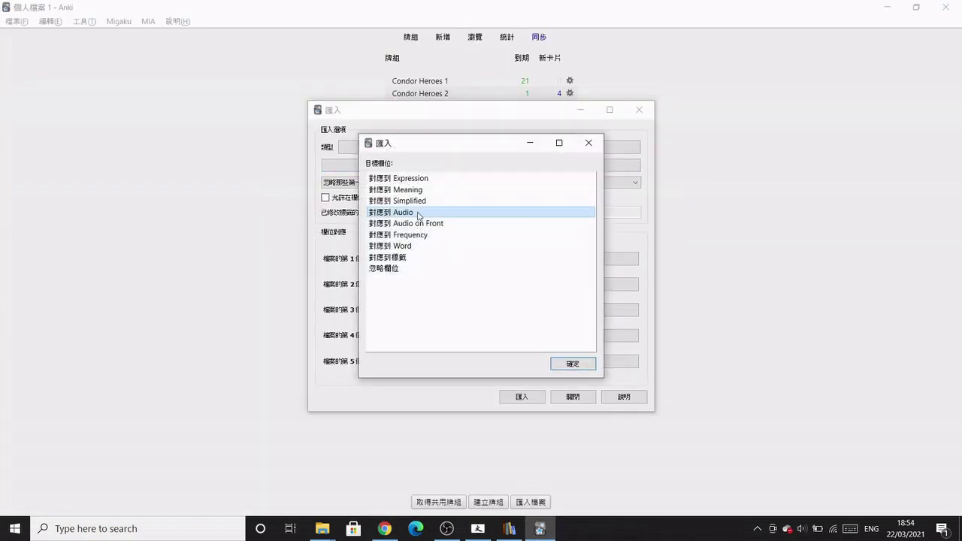
double_click(419, 190)
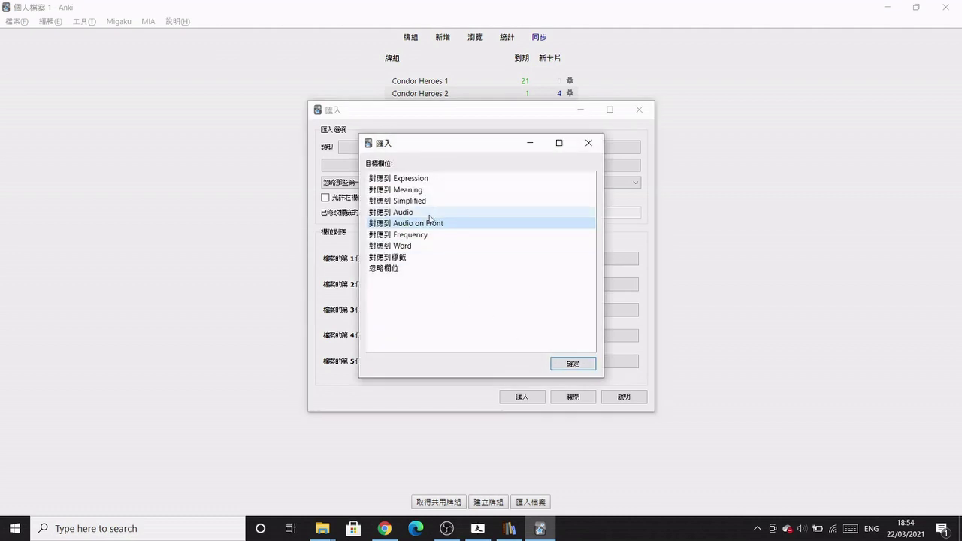
double_click(420, 189)
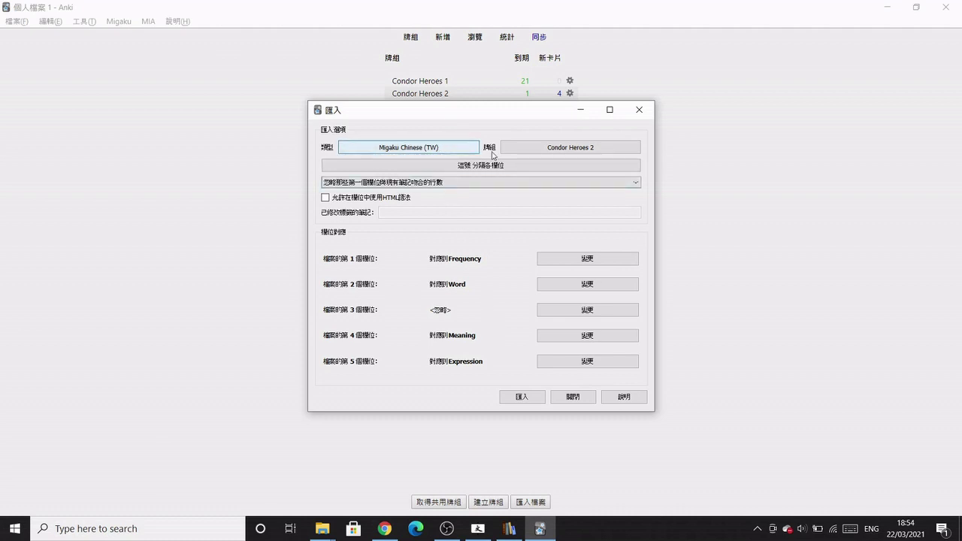
Create the new deck Condor Heroes 2.1 as the target and run the import.
click(517, 154)
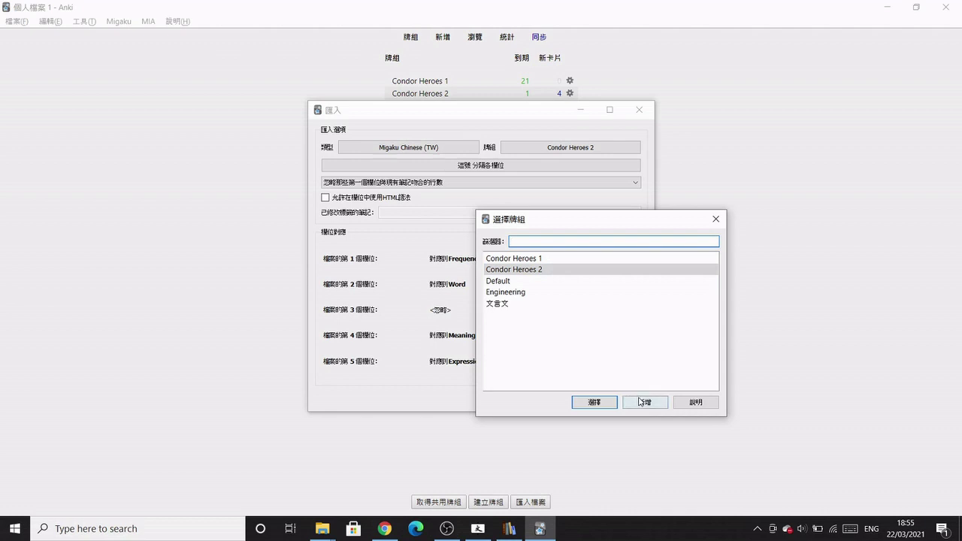
click(639, 402)
click(572, 318)
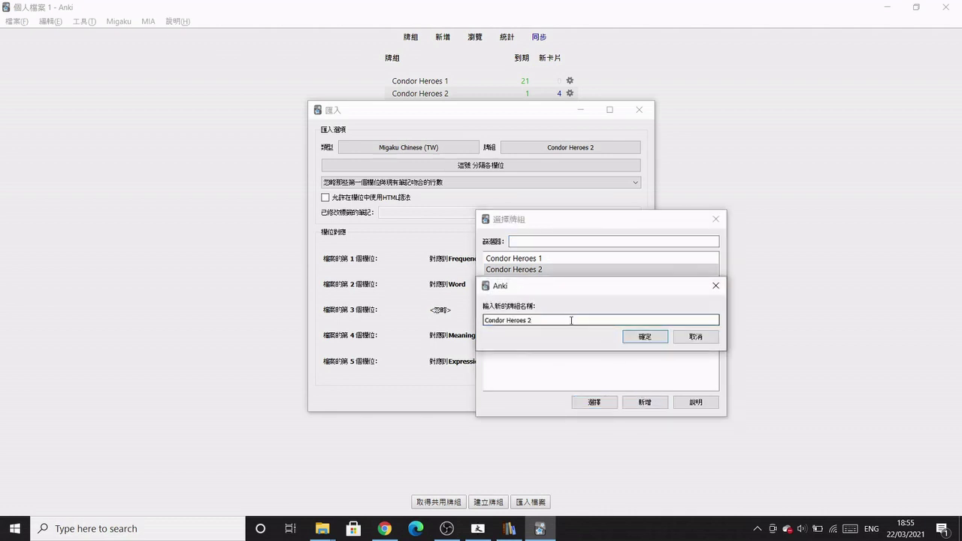
click(645, 336)
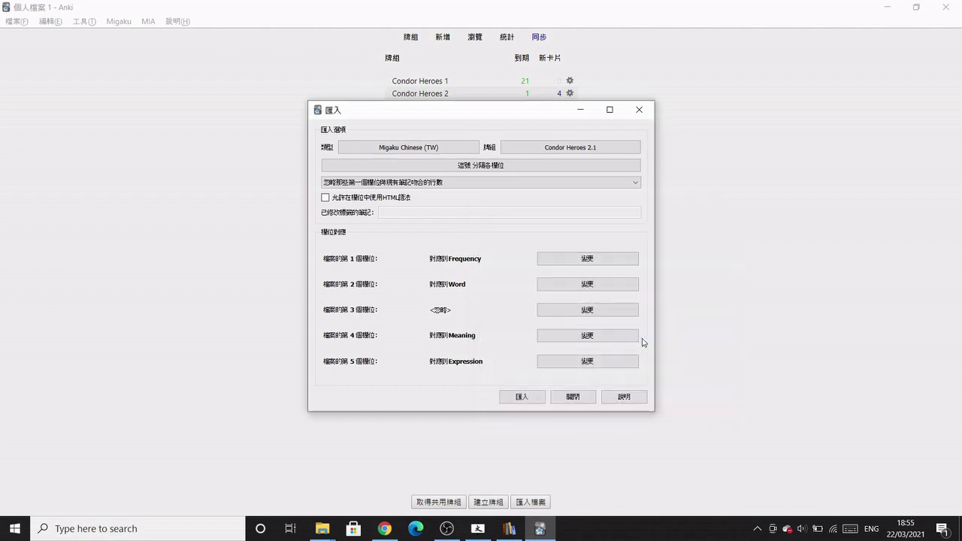
click(521, 399)
Close the import log and show the Condor Heroes 2.1 card counts: 276 new cards.
click(606, 377)
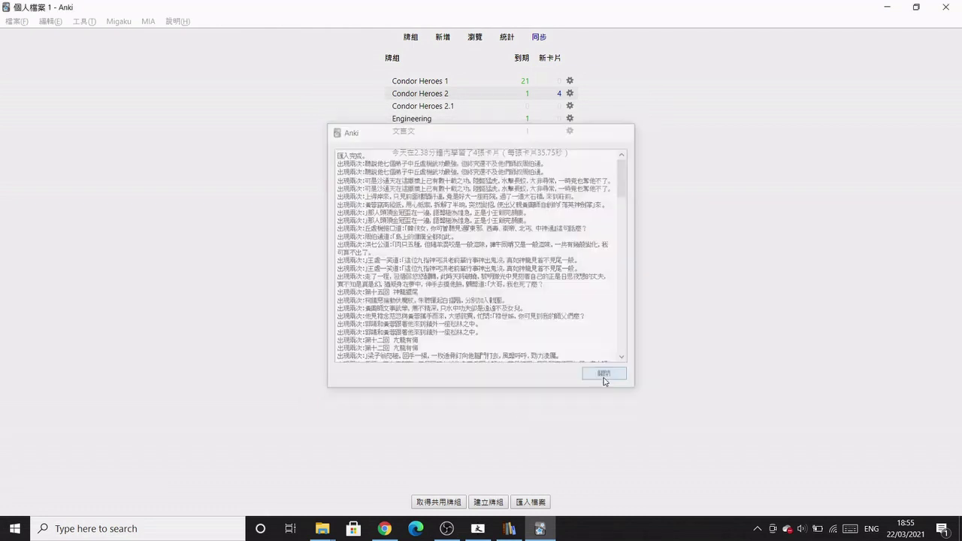
click(427, 106)
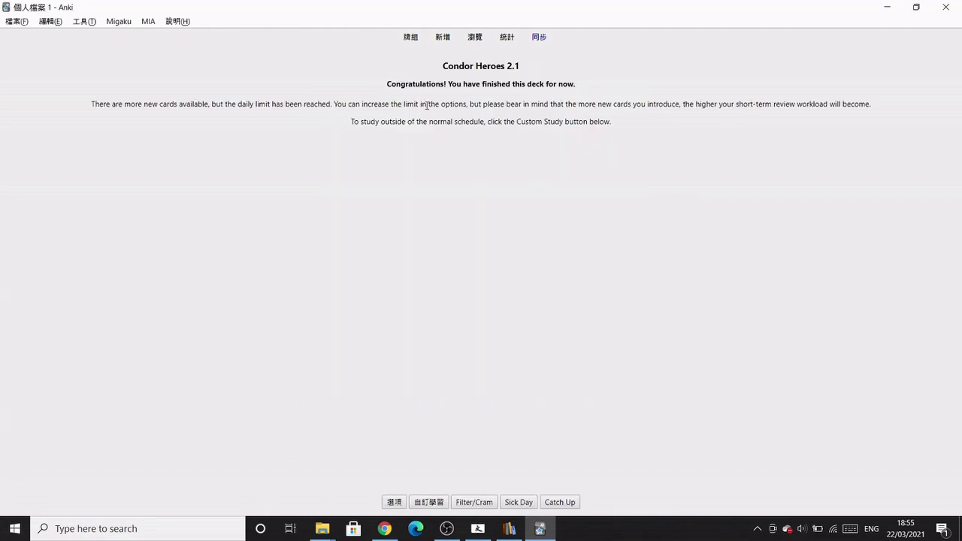
key(t)
scroll(474, 250, down, 3)
scroll(474, 250, down, 6)
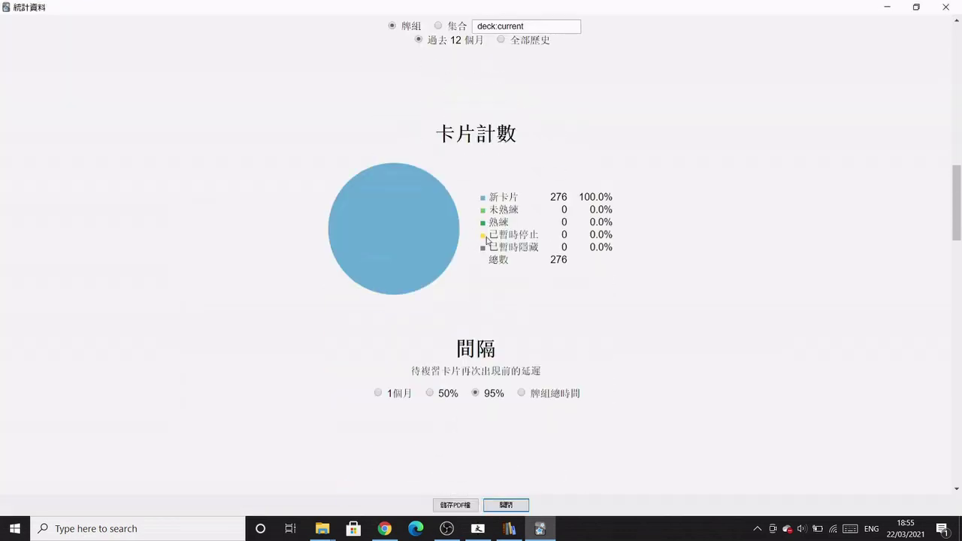